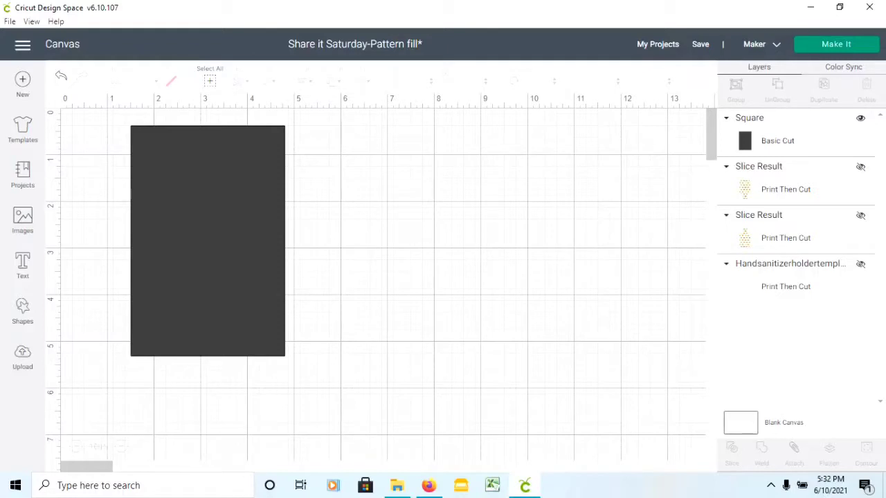
pyautogui.click(207, 241)
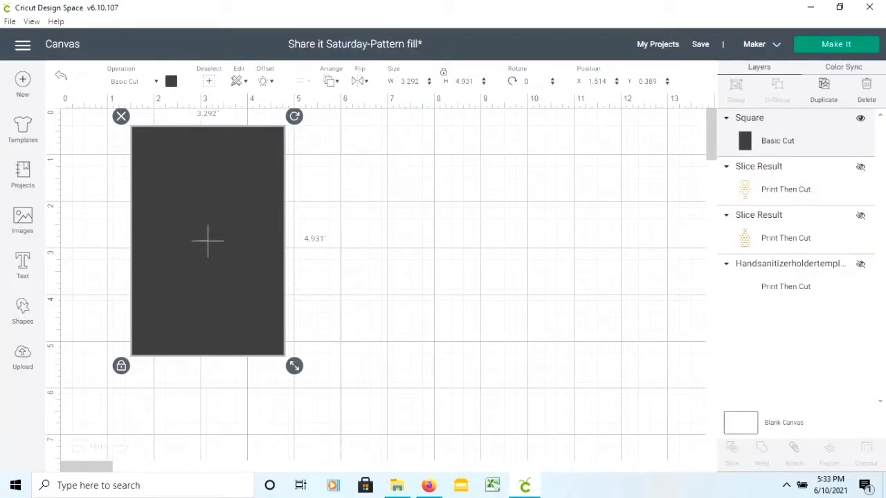
pyautogui.press('Escape')
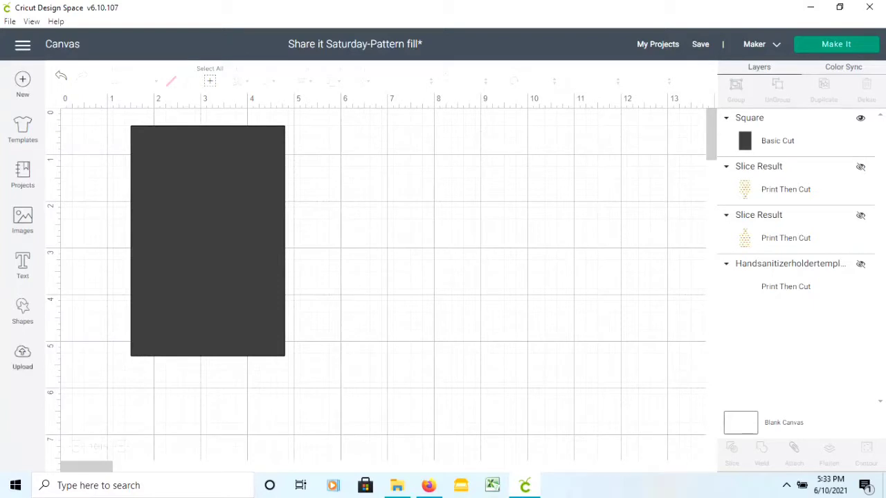
# Start an image upload and browse the Designlover_Artworks_Bundle_3 folder on the TOSHIBA EXT (D:) drive for a pattern
pyautogui.click(22, 357)
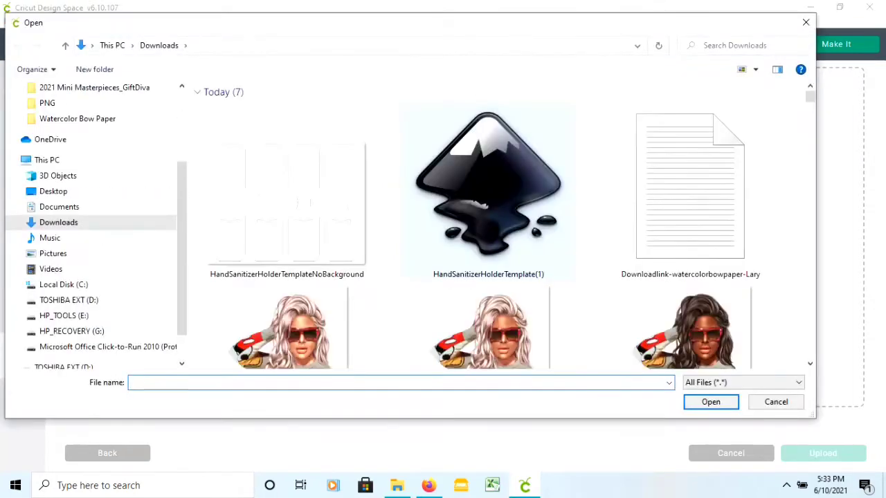
pyautogui.click(68, 300)
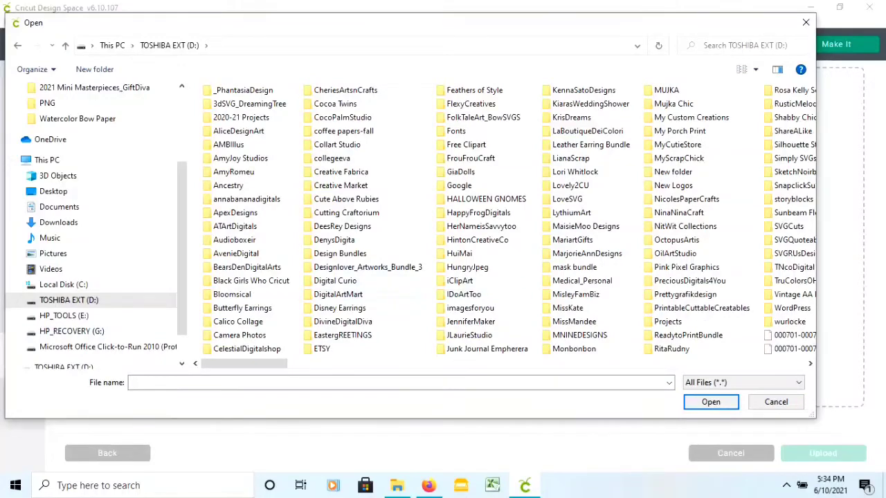
pyautogui.doubleClick(378, 267)
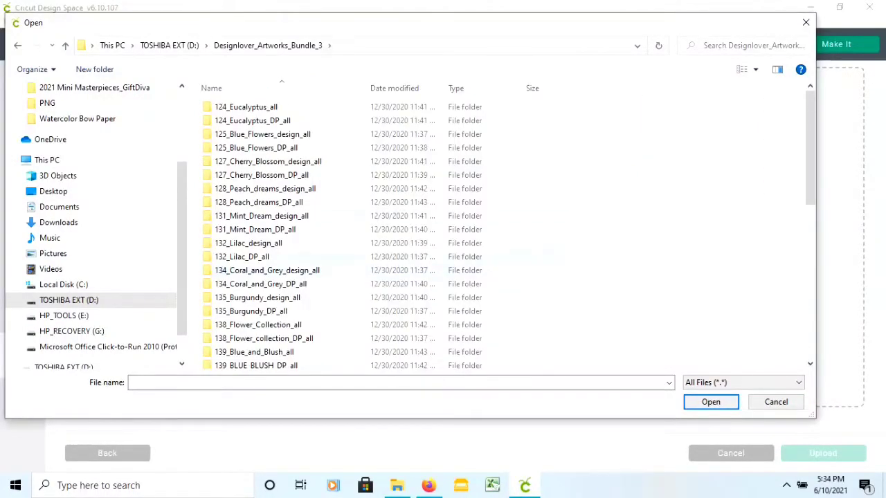
pyautogui.scroll(-3, 284, 246)
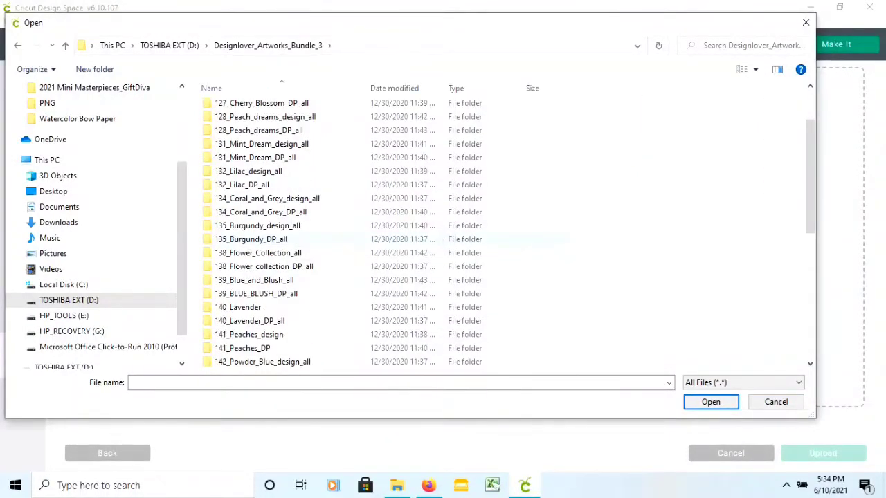
pyautogui.scroll(-2, 284, 245)
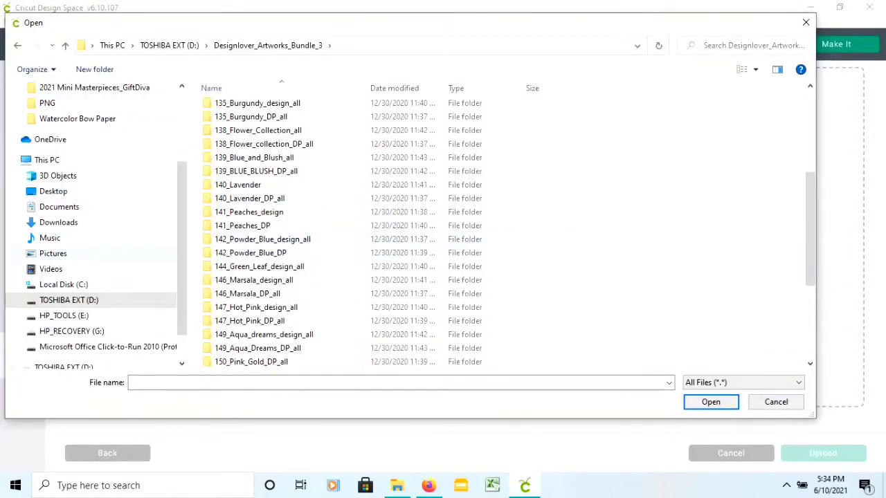
# Search the whole TOSHIBA EXT (D:) drive for "lemon"
pyautogui.click(69, 299)
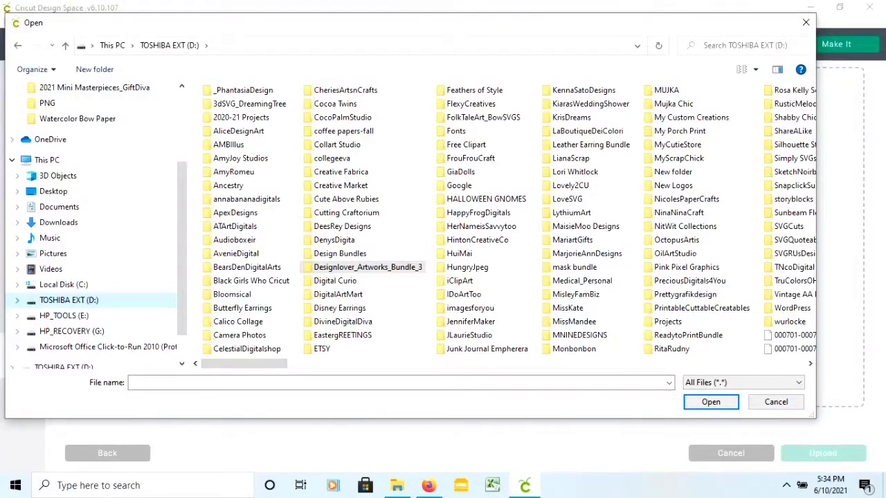
pyautogui.scroll(2, 97, 90)
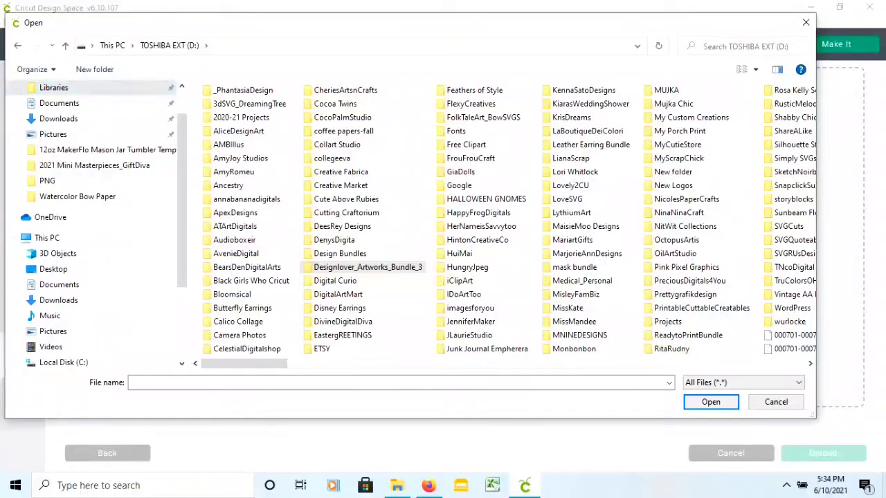
pyautogui.click(742, 46)
pyautogui.write('lemon')
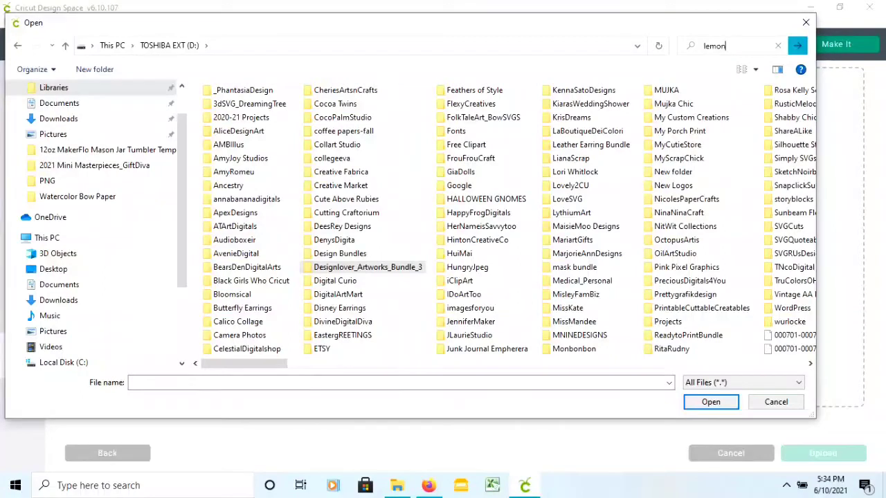
pyautogui.press('Tab')
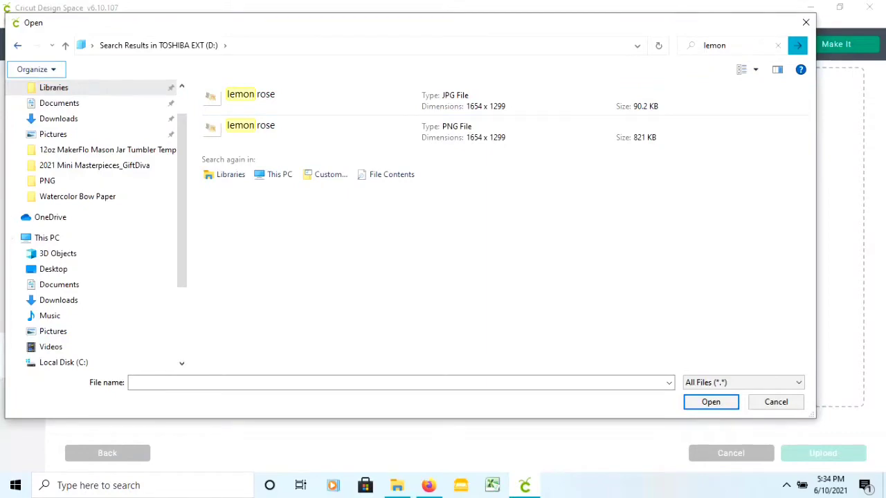
# Return to Designlover_Artworks_Bundle_3 and check the patterns in its 138_Flower_collection_DP_all folder
pyautogui.click(18, 46)
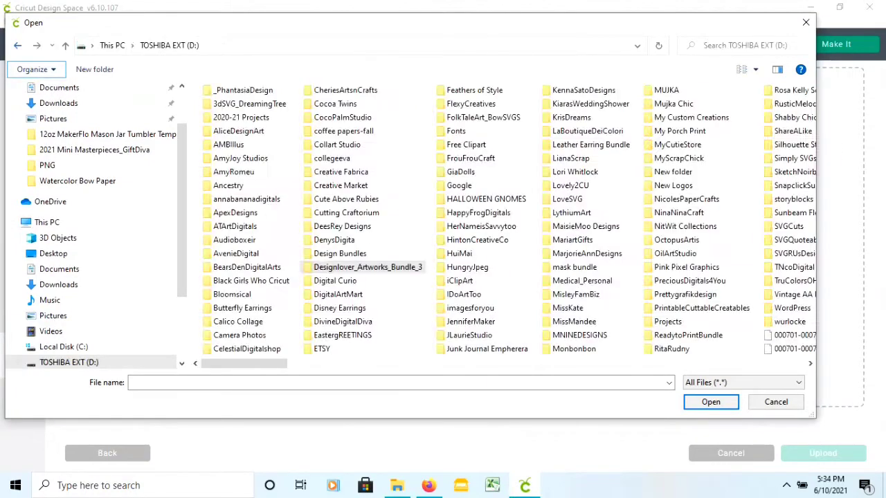
pyautogui.click(18, 46)
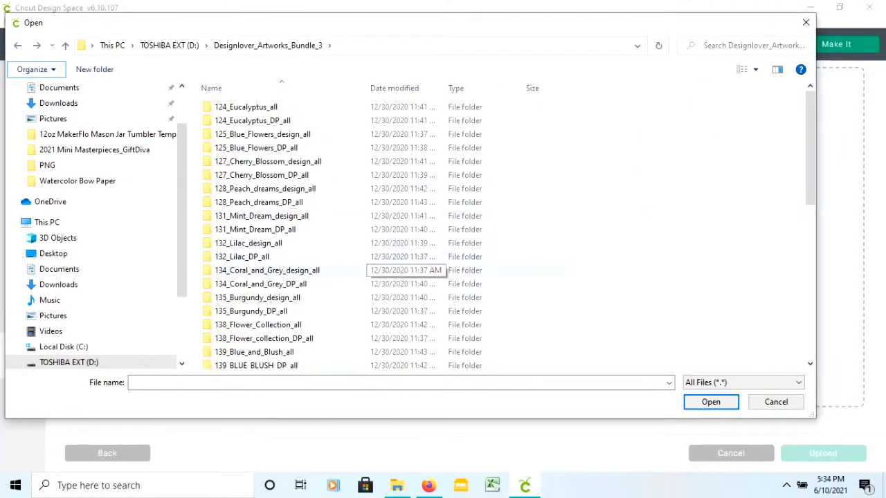
pyautogui.doubleClick(250, 339)
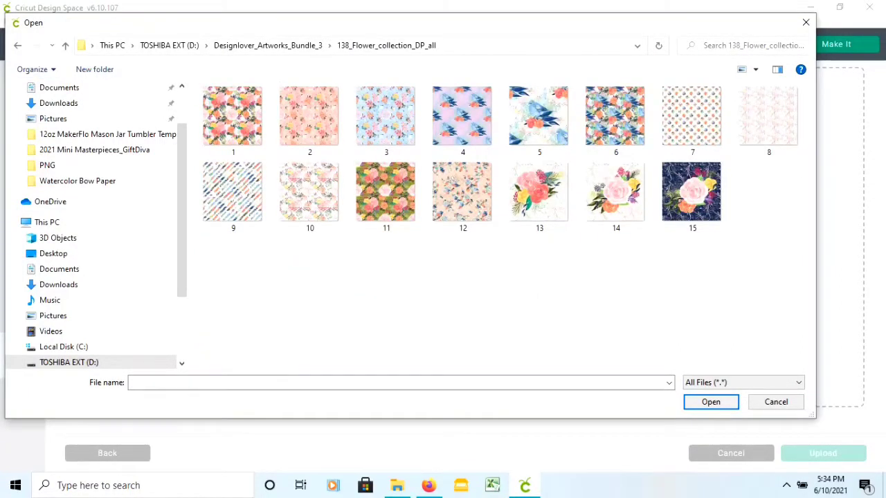
pyautogui.click(17, 45)
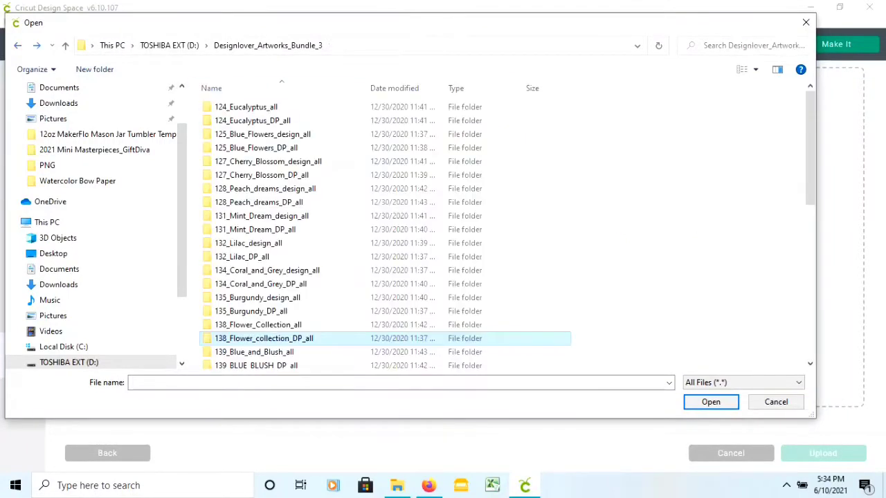
# Preview the images in subfolder 131_1 of 131_Mint_Dream_design_all as extra large icons and return to the bundle folder
pyautogui.doubleClick(265, 215)
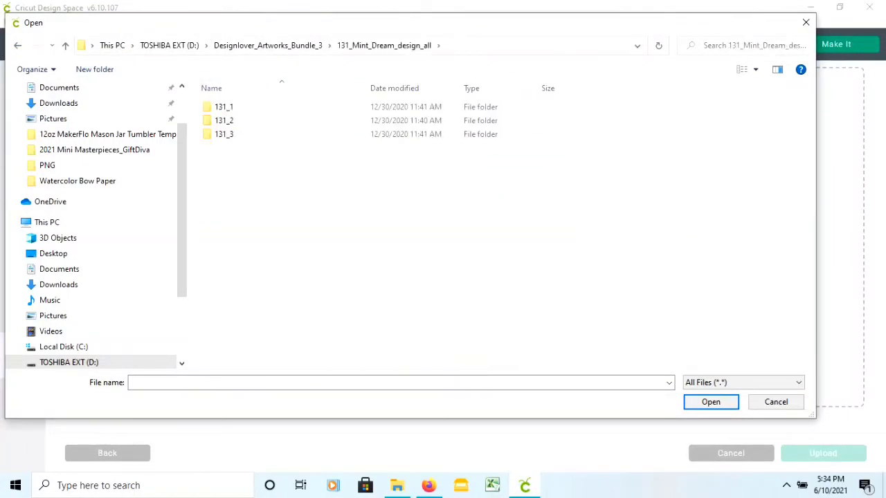
pyautogui.doubleClick(224, 106)
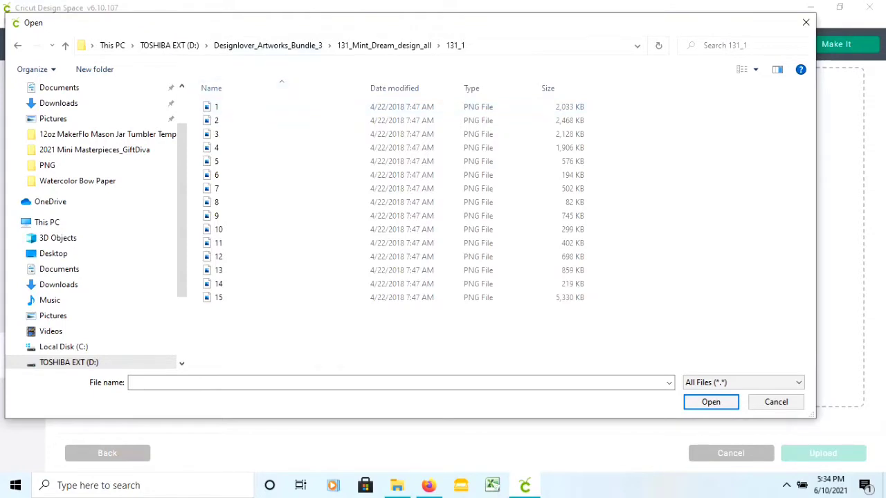
pyautogui.click(755, 70)
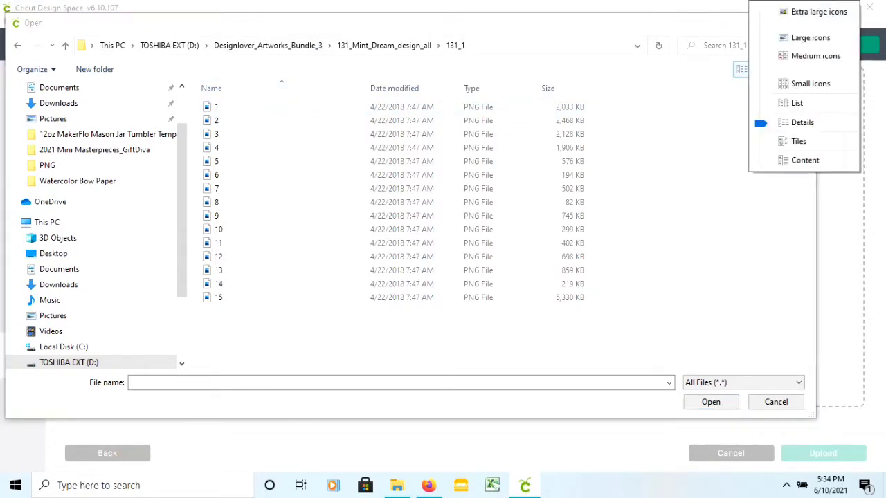
pyautogui.click(816, 12)
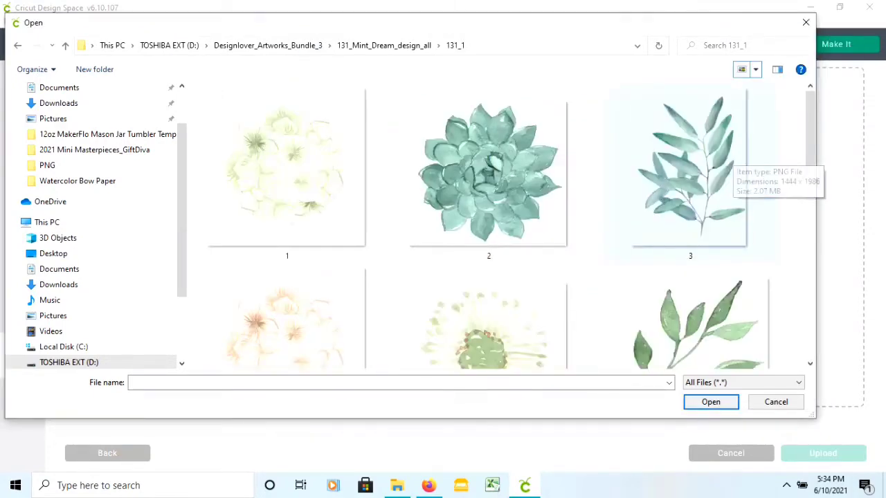
pyautogui.scroll(-5, 734, 163)
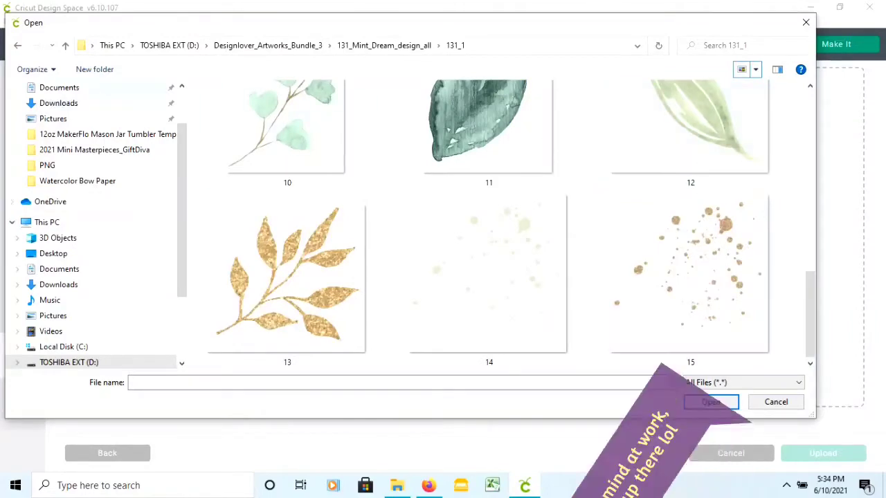
pyautogui.click(17, 45)
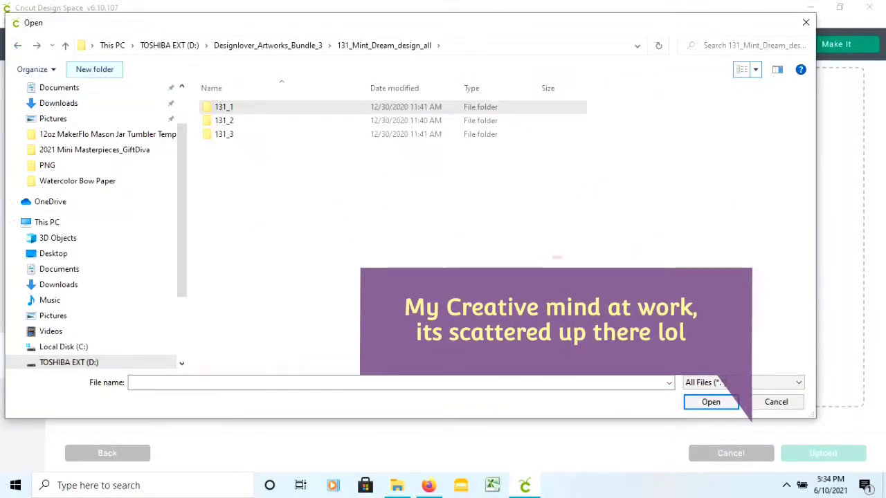
pyautogui.hotkey('alt', 'Left')
# Preview file 8 in subfolder 147_4 of 147_Hot_Pink_design_all as an extra large icon and return to the bundle folder
pyautogui.scroll(-2, 388, 232)
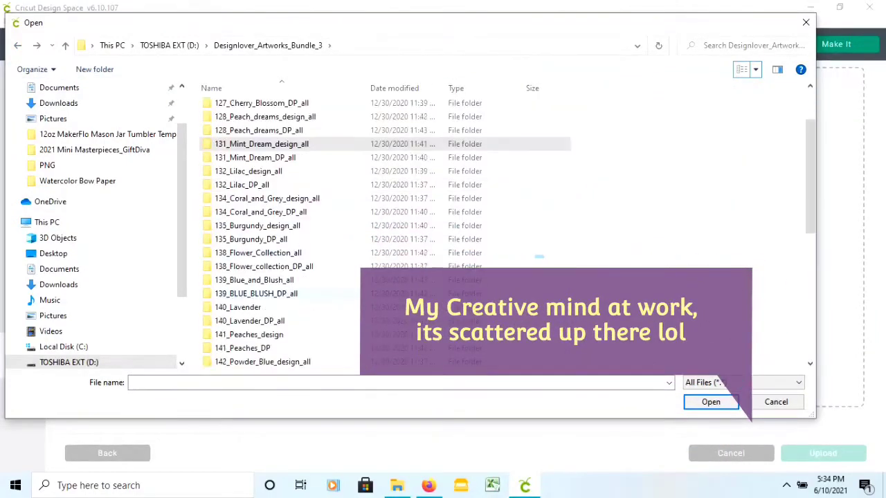
pyautogui.scroll(-2, 401, 170)
pyautogui.scroll(-1, 401, 169)
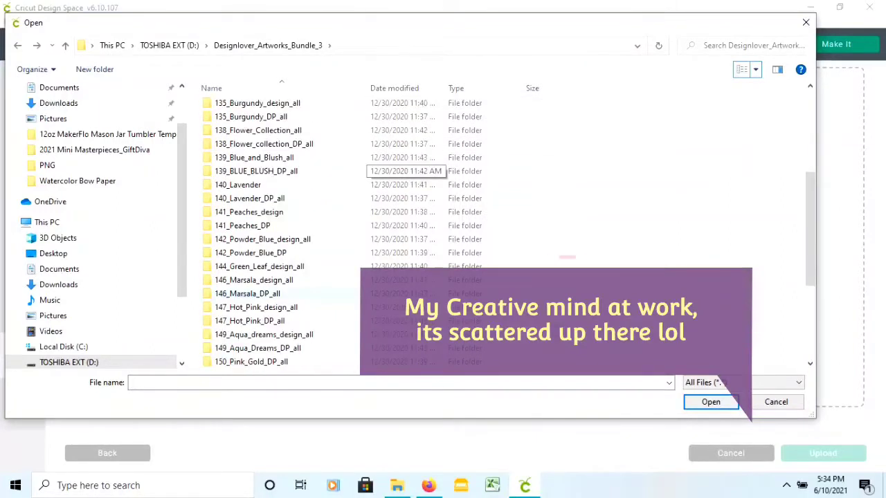
pyautogui.doubleClick(257, 307)
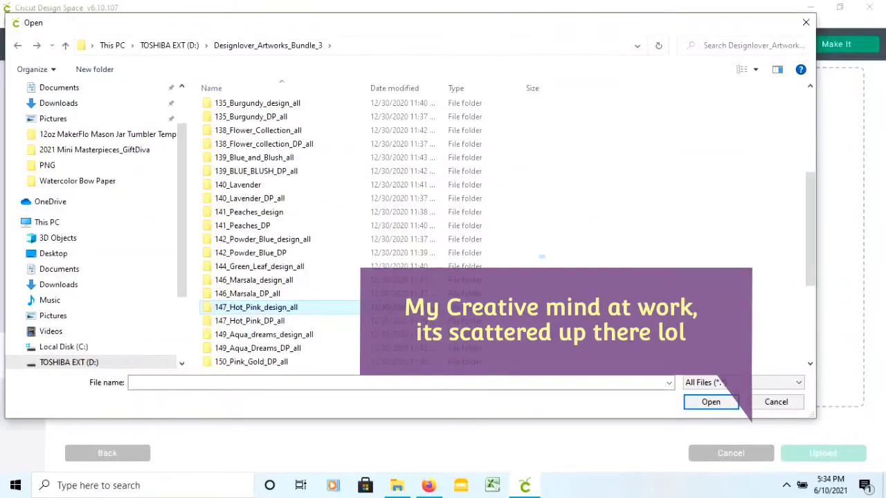
pyautogui.doubleClick(223, 148)
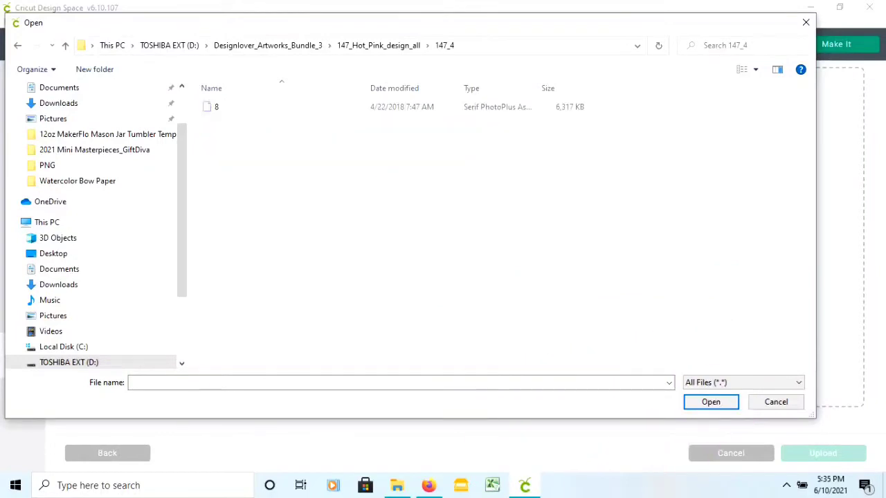
pyautogui.click(217, 106)
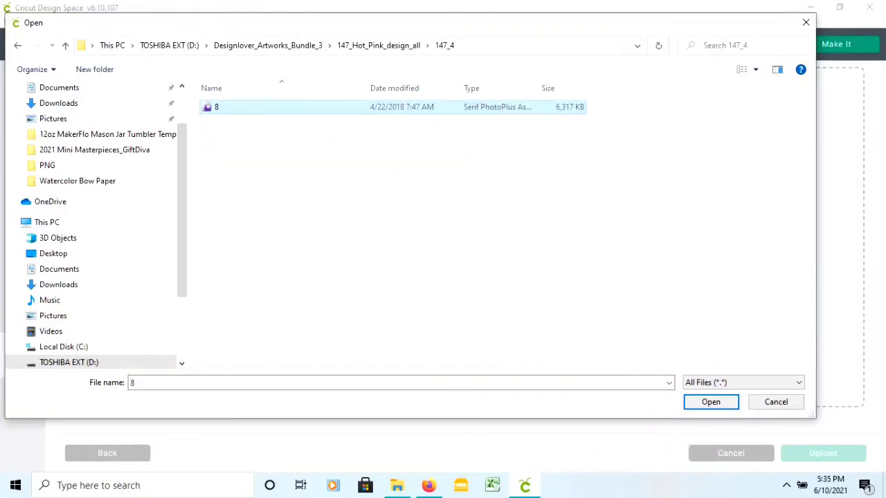
pyautogui.click(756, 69)
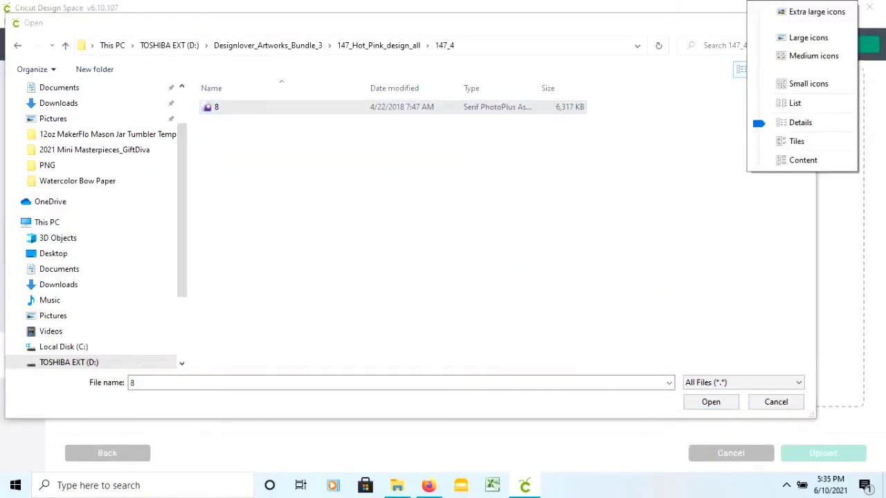
pyautogui.click(816, 11)
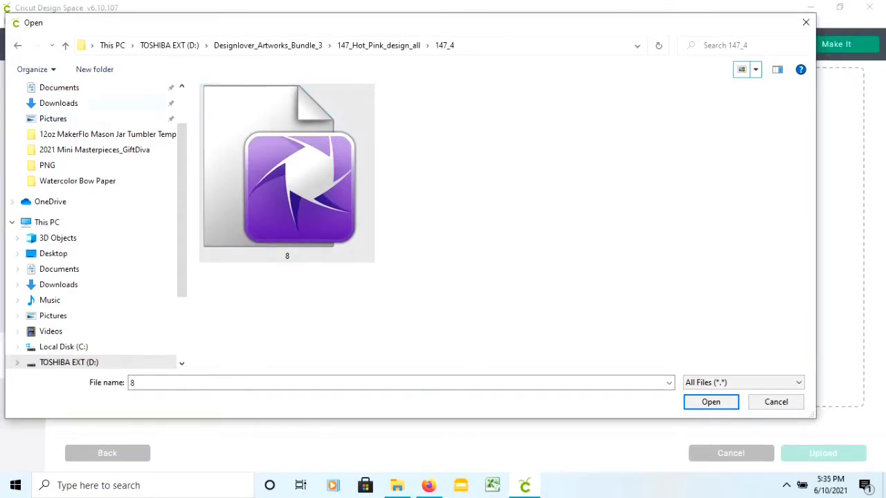
pyautogui.hotkey('alt', 'Left')
pyautogui.hotkey('alt', 'Left')
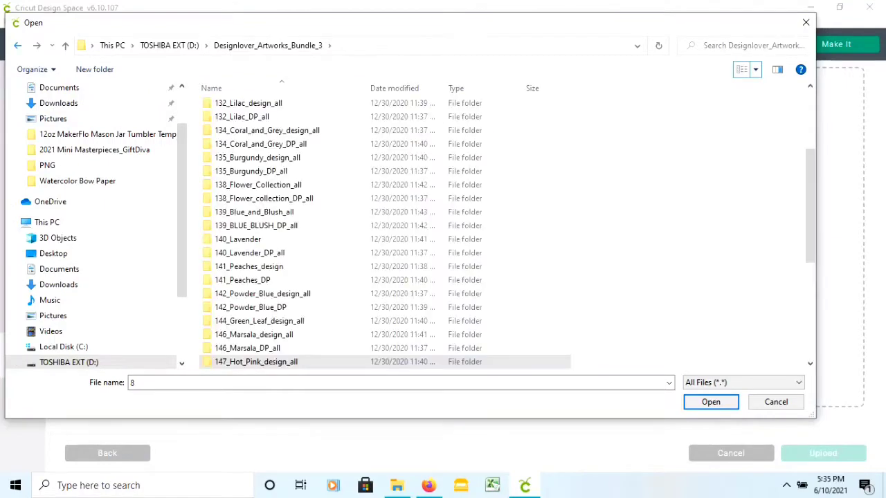
# Look through the Designlover_Artworks_Bundle_3 folder list, then open the Design Bundles folder on the TOSHIBA EXT (D:) drive
pyautogui.scroll(4, 388, 229)
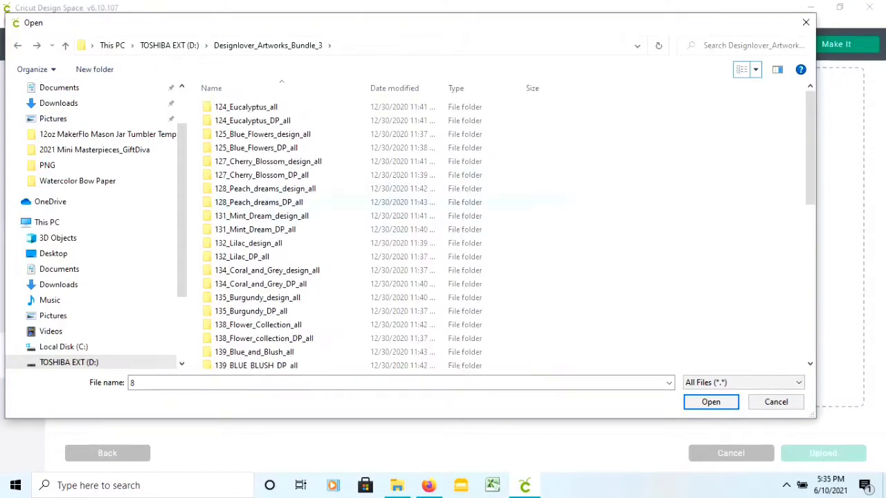
pyautogui.scroll(-9, 388, 203)
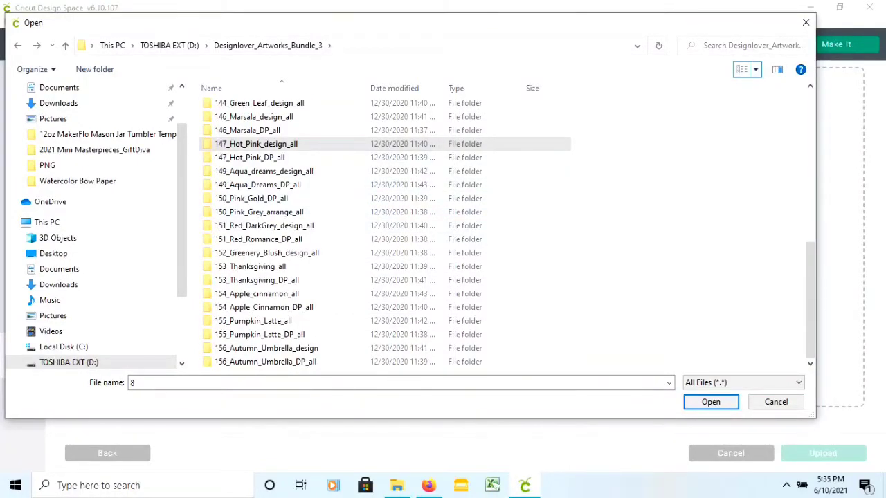
pyautogui.hotkey('alt', 'Up')
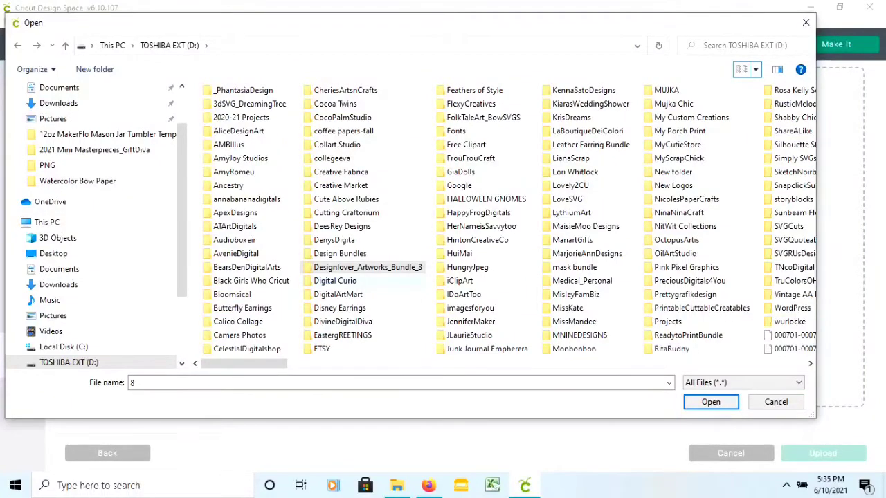
pyautogui.doubleClick(339, 253)
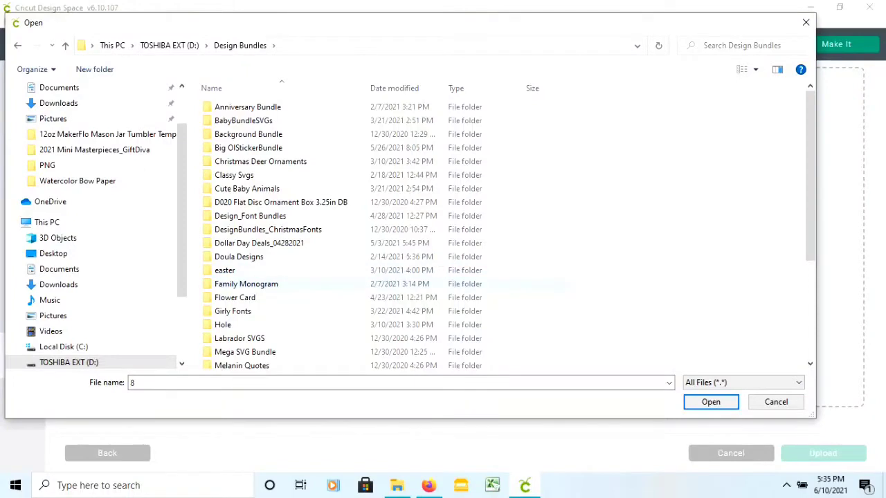
# Open Watercolor-Flower-Bundle within Design Bundles and check the files in its Roses CraftPointArt folder
pyautogui.scroll(-2, 415, 236)
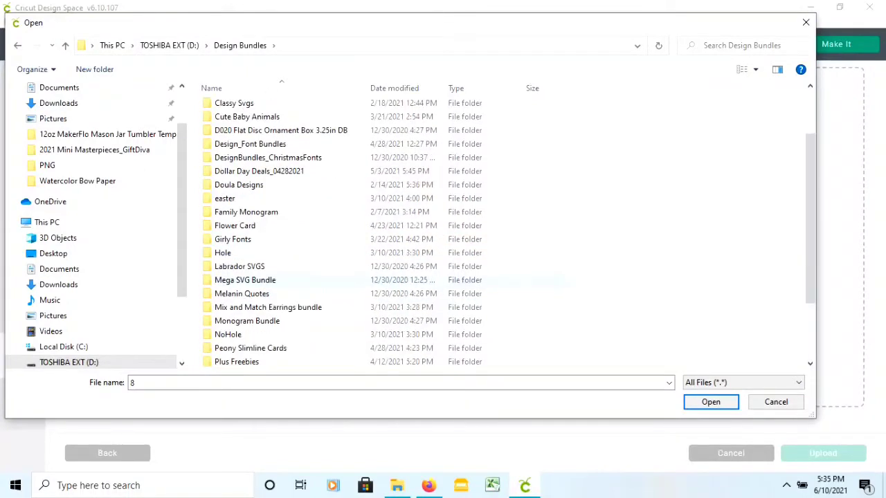
pyautogui.scroll(-1, 339, 283)
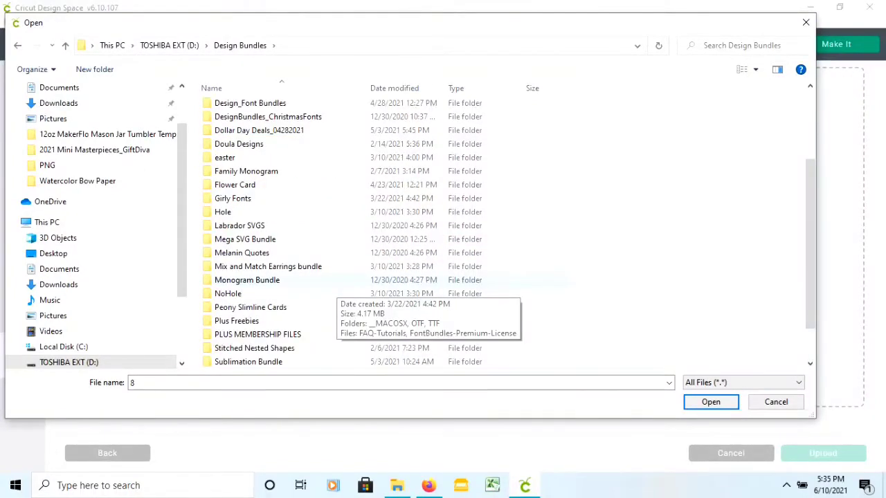
pyautogui.scroll(-1, 340, 294)
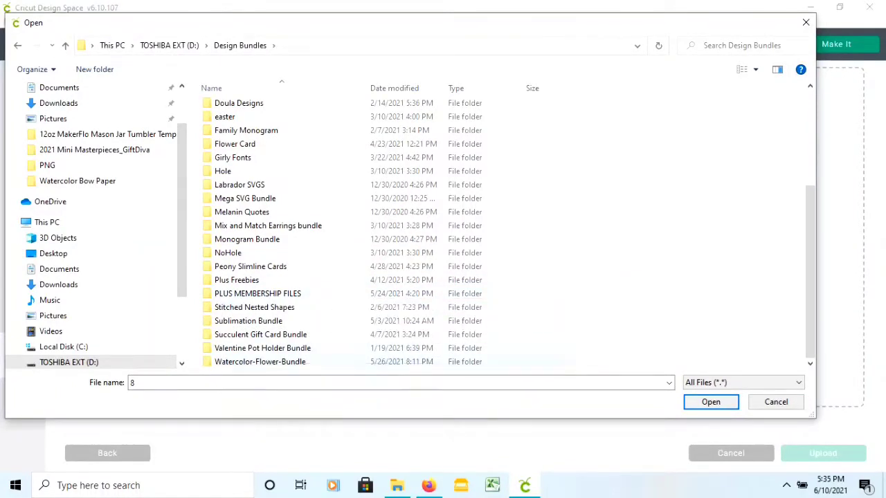
pyautogui.doubleClick(260, 362)
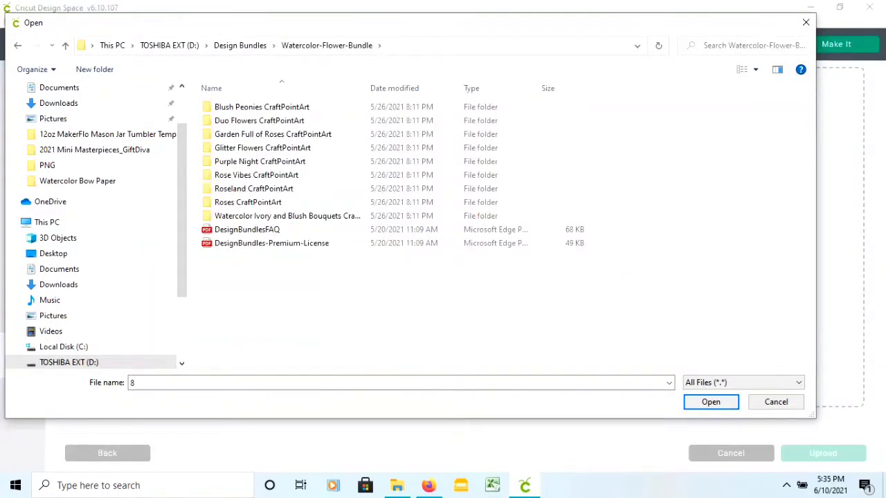
pyautogui.doubleClick(248, 202)
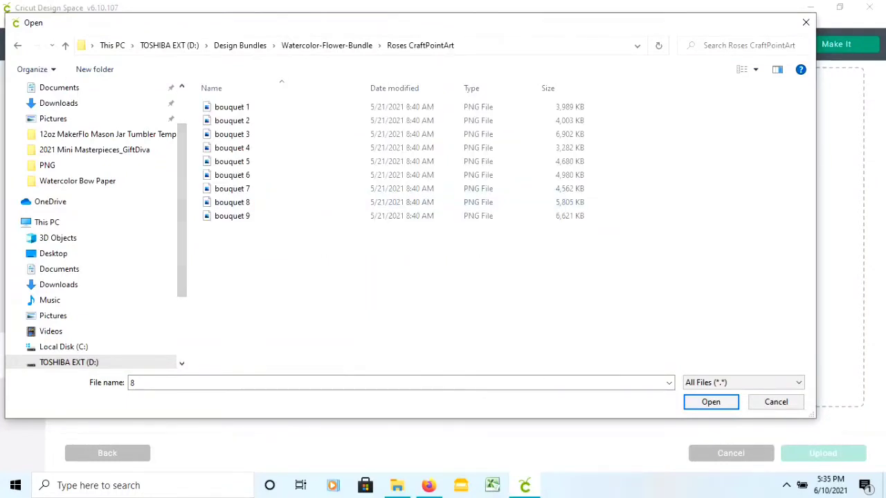
pyautogui.click(17, 45)
# Preview the images in Watercolor Ivory and Blush Bouquets CraftPointArt as extra large icons and return to Watercolor-Flower-Bundle
pyautogui.doubleClick(286, 216)
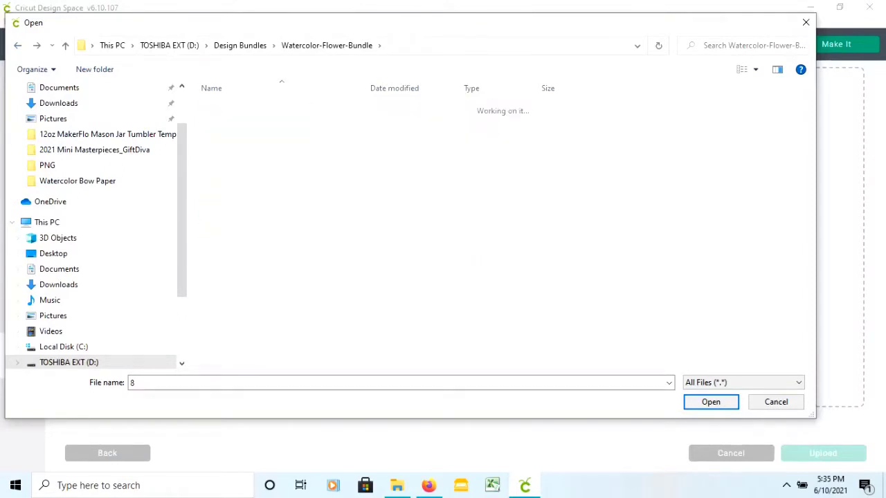
pyautogui.click(756, 70)
pyautogui.click(756, 70)
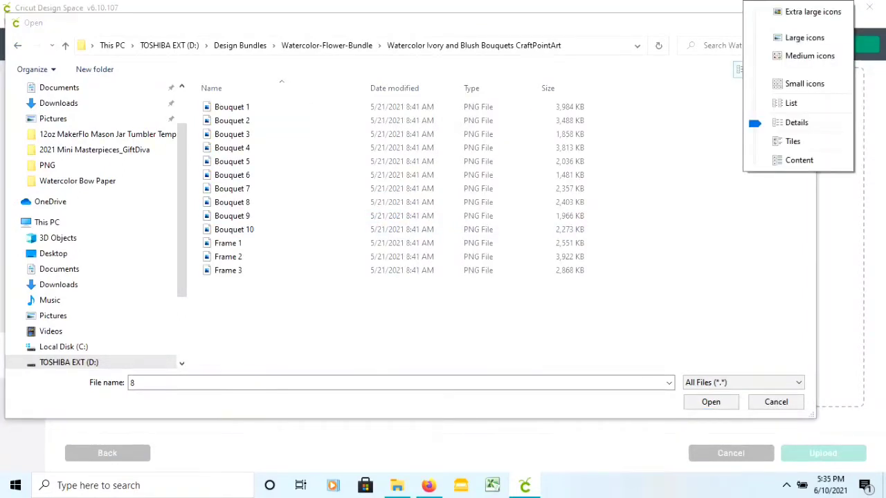
pyautogui.click(781, 35)
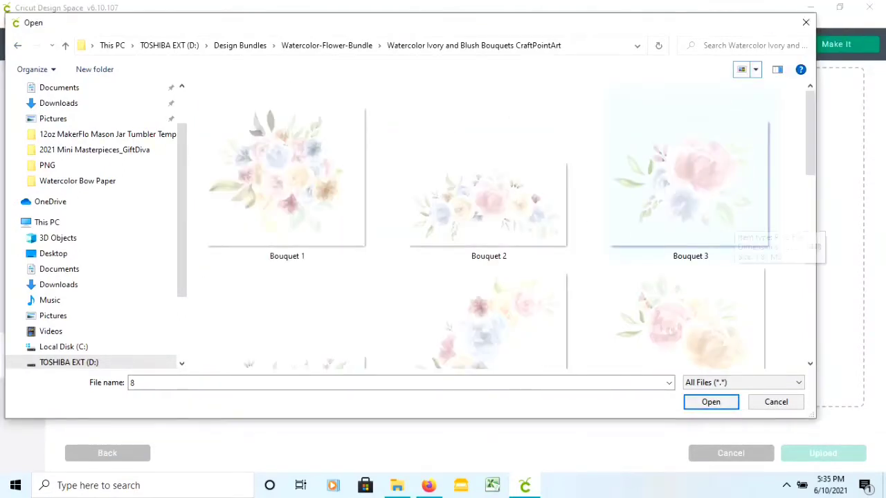
pyautogui.scroll(-3, 720, 229)
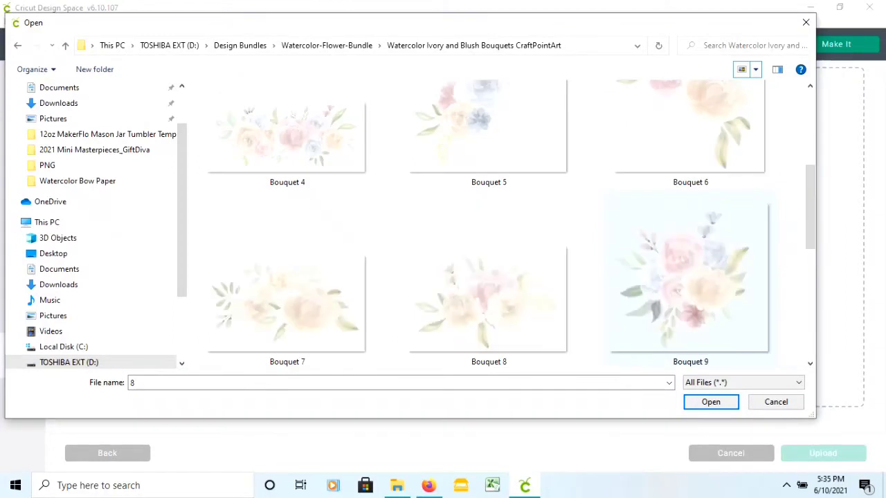
pyautogui.scroll(-3, 692, 214)
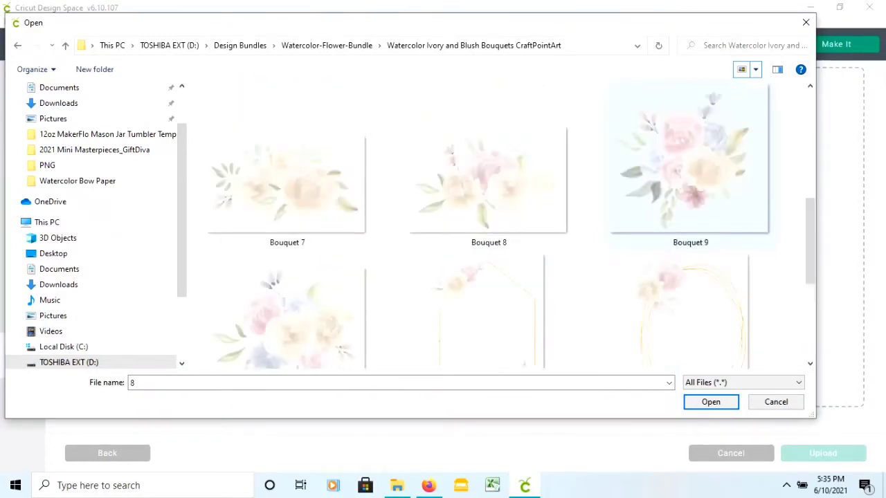
pyautogui.click(18, 45)
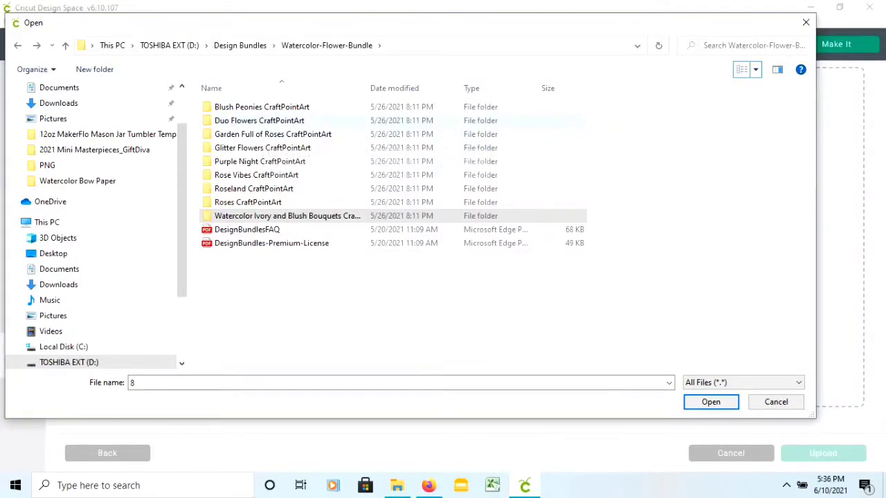
# Preview the bouquet images in Garden Full of Roses CraftPointArt as extra large icons and return to Watercolor-Flower-Bundle
pyautogui.doubleClick(269, 133)
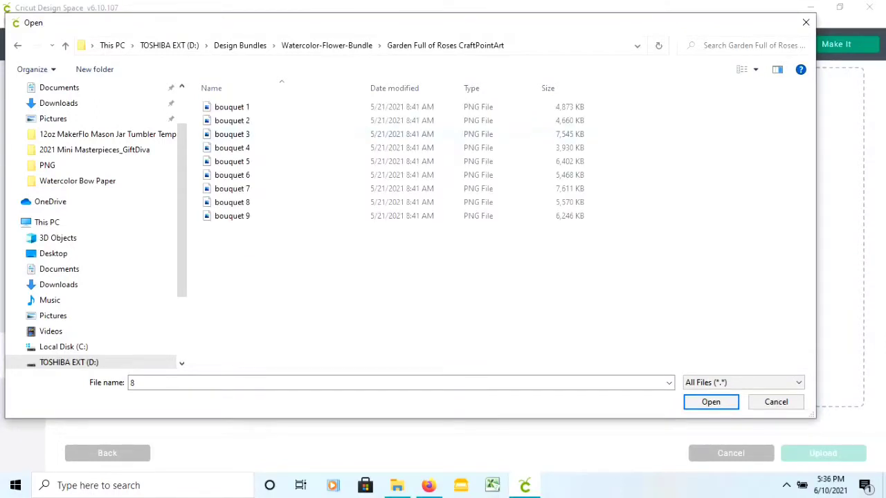
pyautogui.click(755, 70)
pyautogui.click(810, 9)
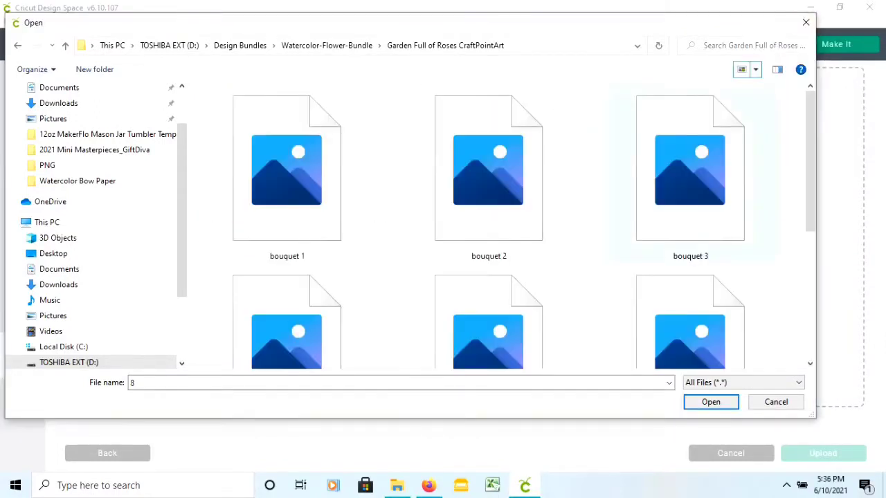
pyautogui.scroll(-3, 720, 215)
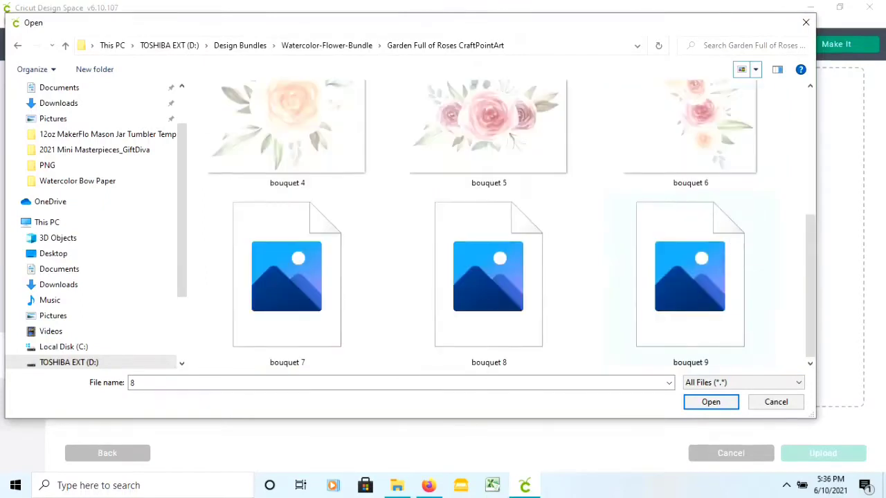
pyautogui.click(18, 45)
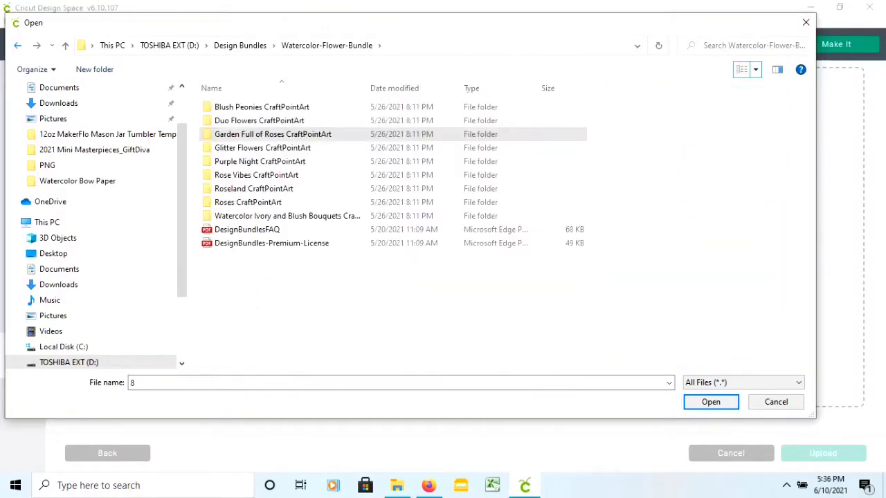
# Close the file selection without choosing an image and cancel the upload to return to the canvas
pyautogui.click(17, 45)
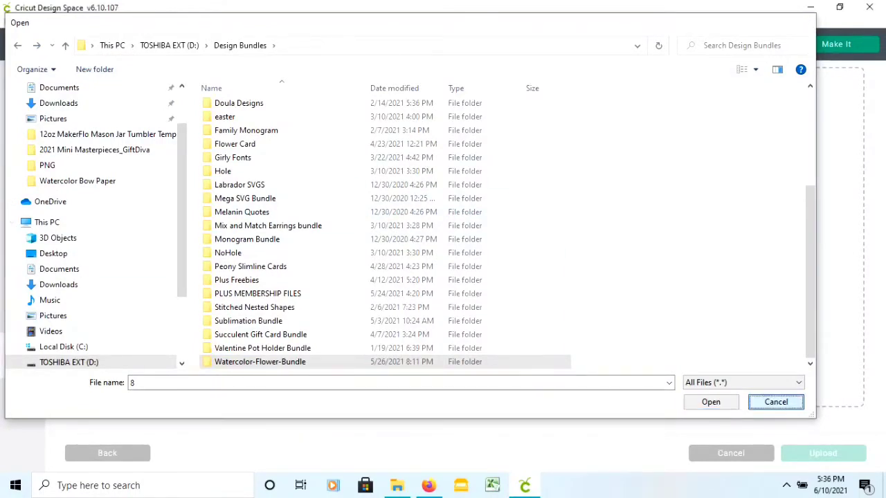
pyautogui.click(776, 402)
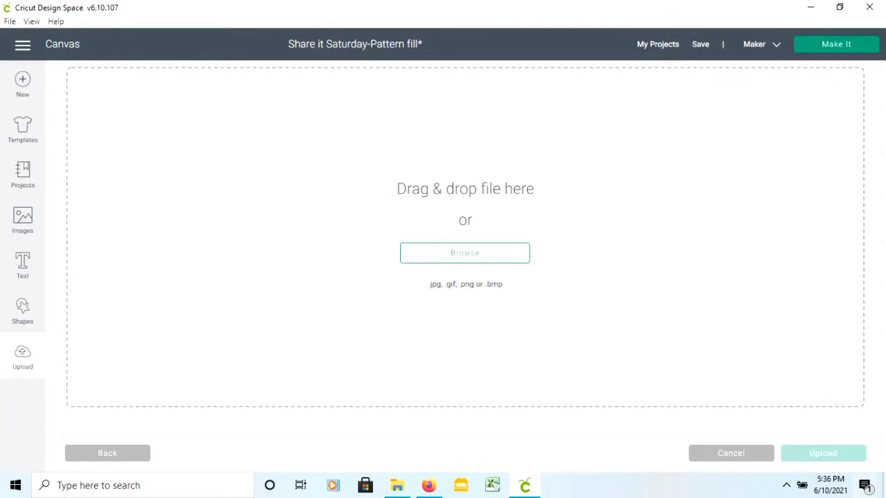
pyautogui.click(731, 453)
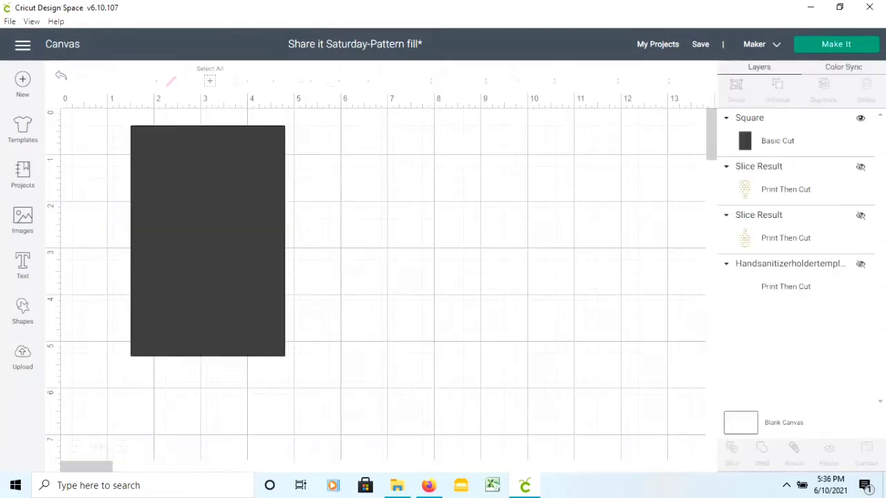
# Change the dark square's operation to standard Print Then Cut
pyautogui.click(208, 241)
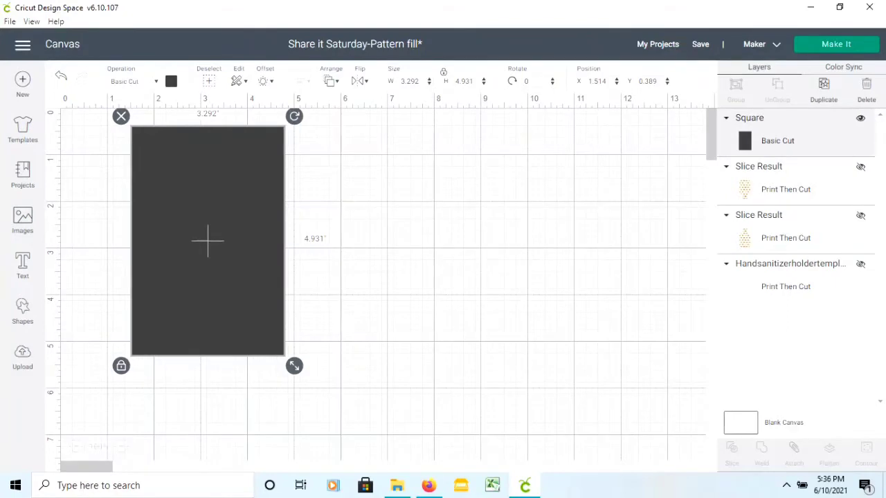
pyautogui.click(134, 81)
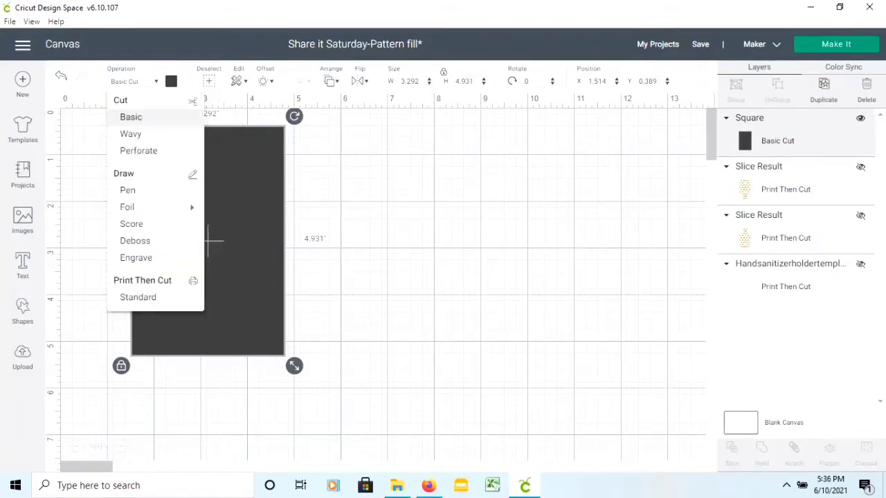
pyautogui.click(139, 298)
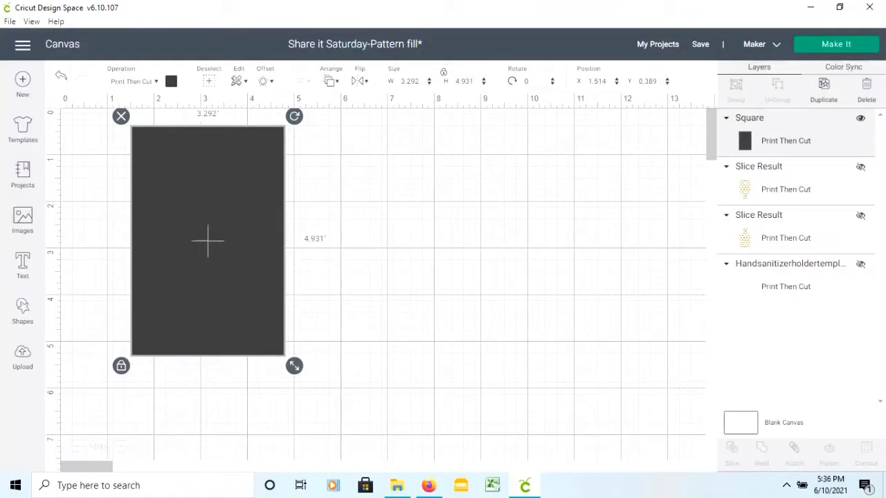
# Set the square's print type to Color and fill it with medium green
pyautogui.click(171, 81)
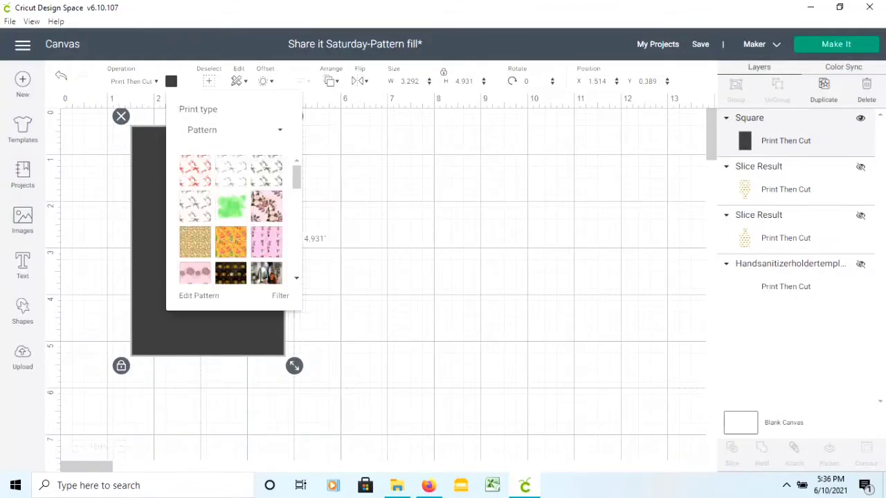
pyautogui.click(234, 129)
pyautogui.click(203, 154)
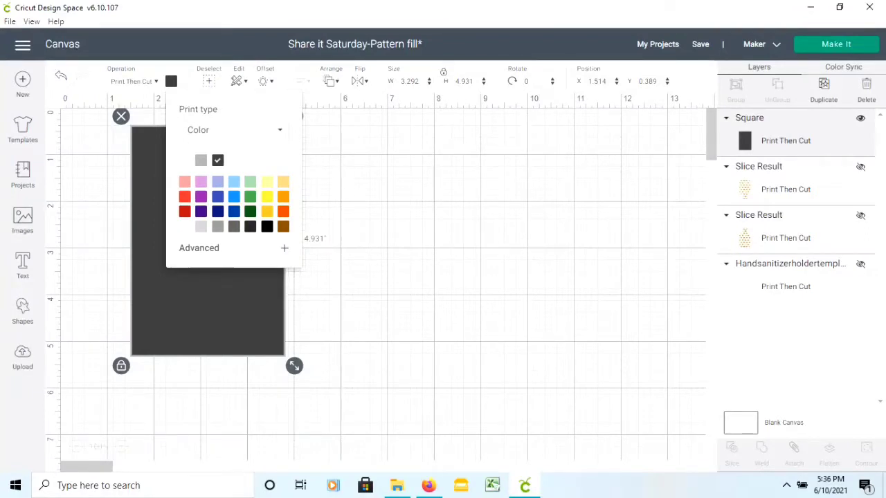
pyautogui.click(250, 197)
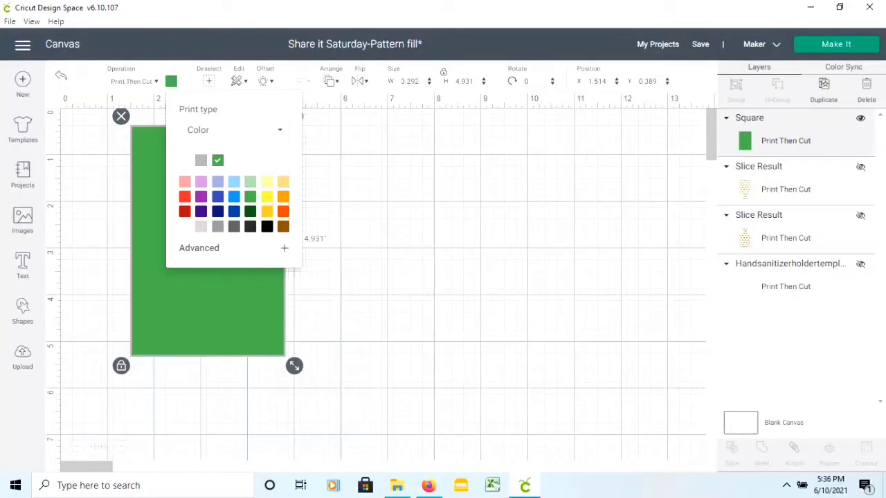
# Set the green square's print type to Pattern and filter the pattern library by yellow
pyautogui.click(280, 131)
pyautogui.click(206, 171)
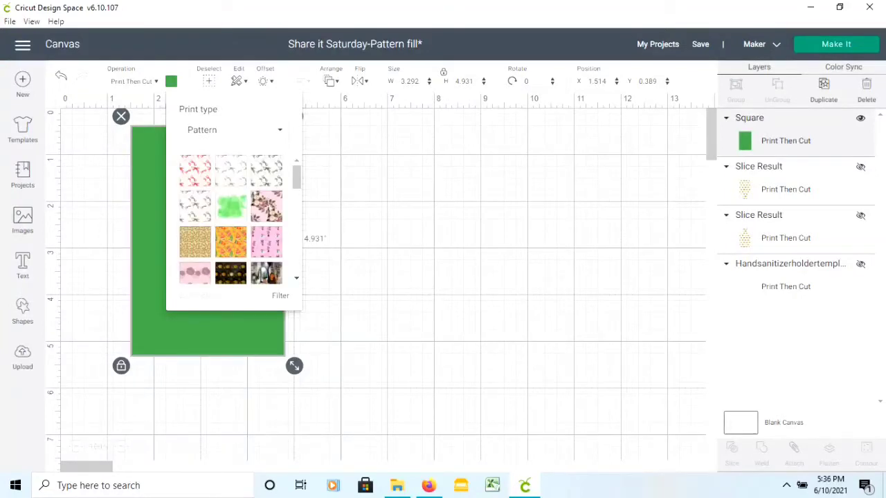
pyautogui.click(280, 295)
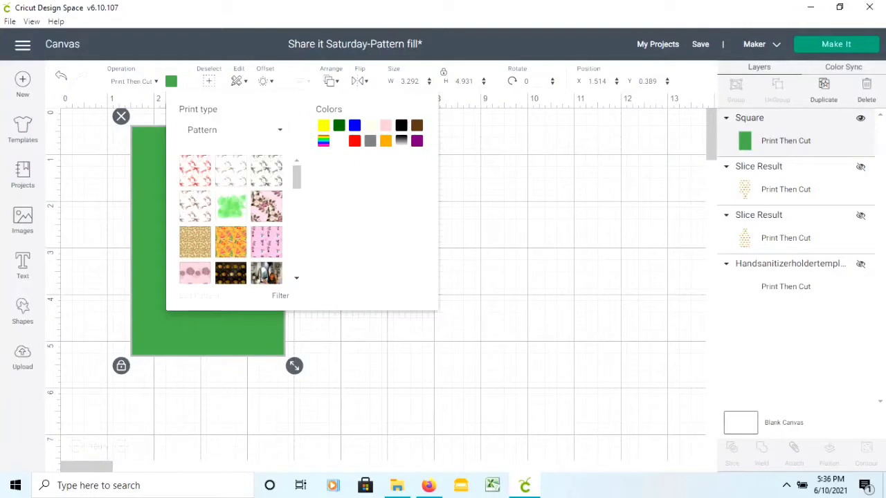
pyautogui.click(323, 125)
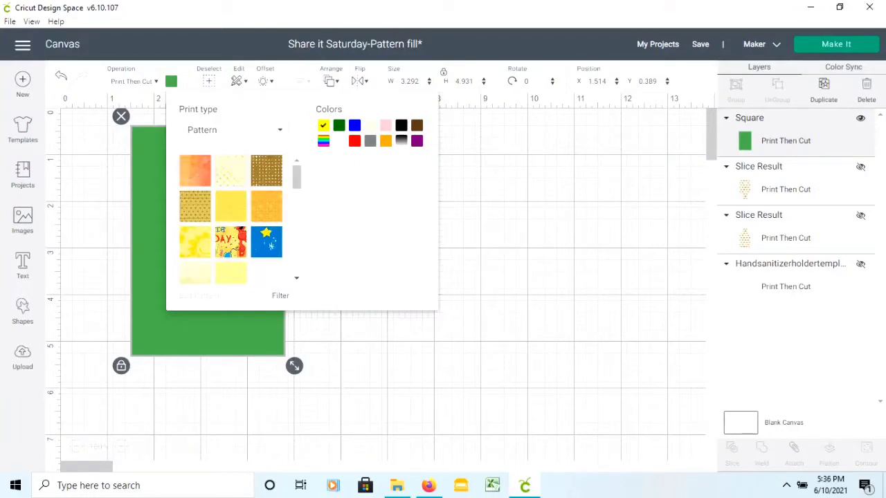
# Fill the square with the yellow pattern of red-centred flowers
pyautogui.scroll(-3, 230, 218)
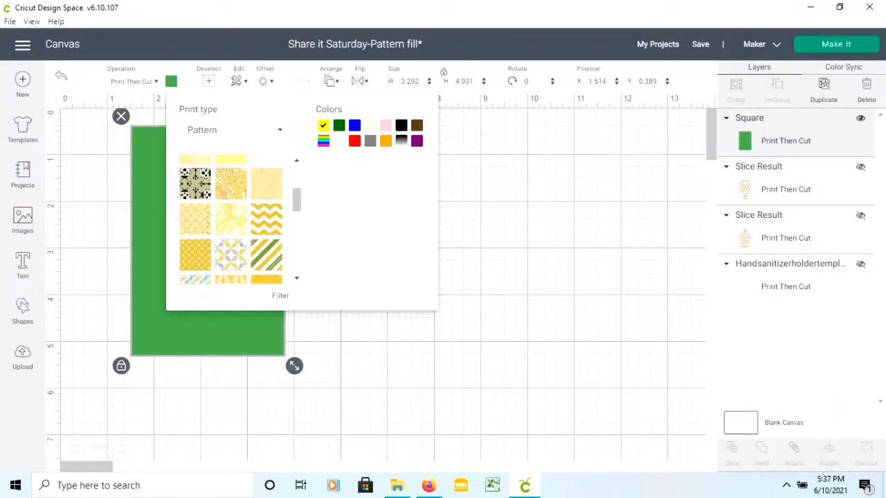
pyautogui.scroll(-3, 230, 218)
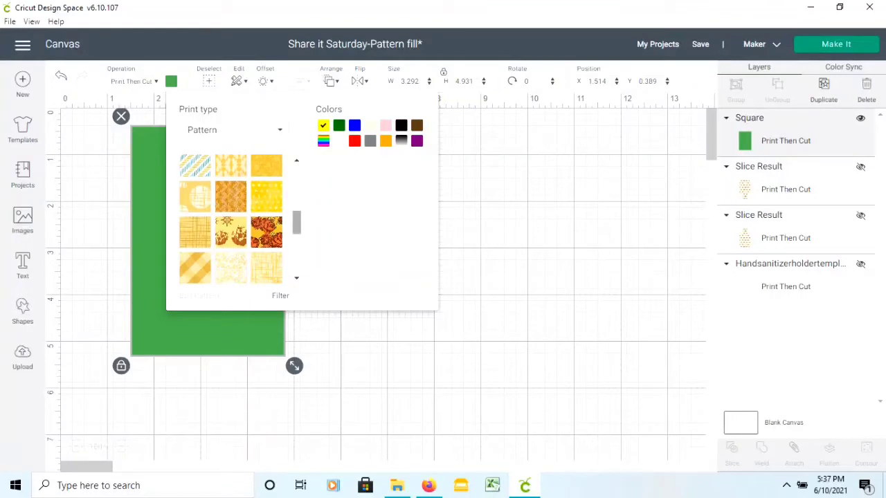
pyautogui.scroll(-2, 230, 218)
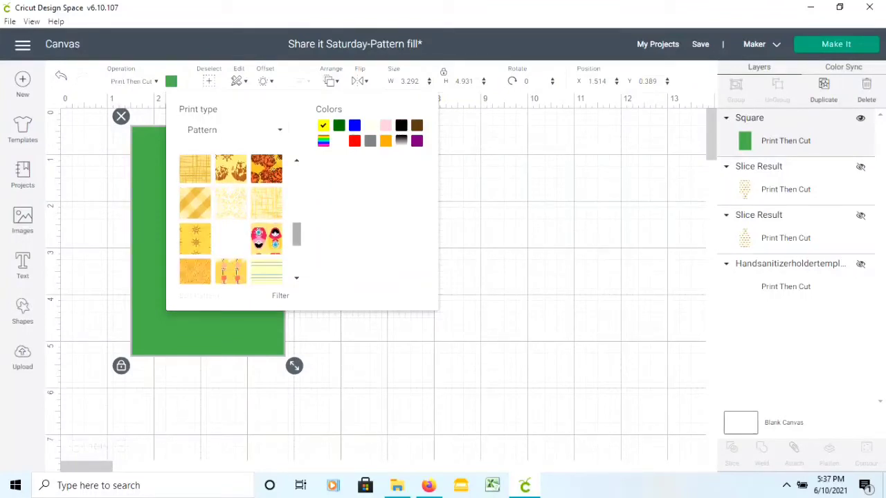
pyautogui.scroll(-4, 231, 218)
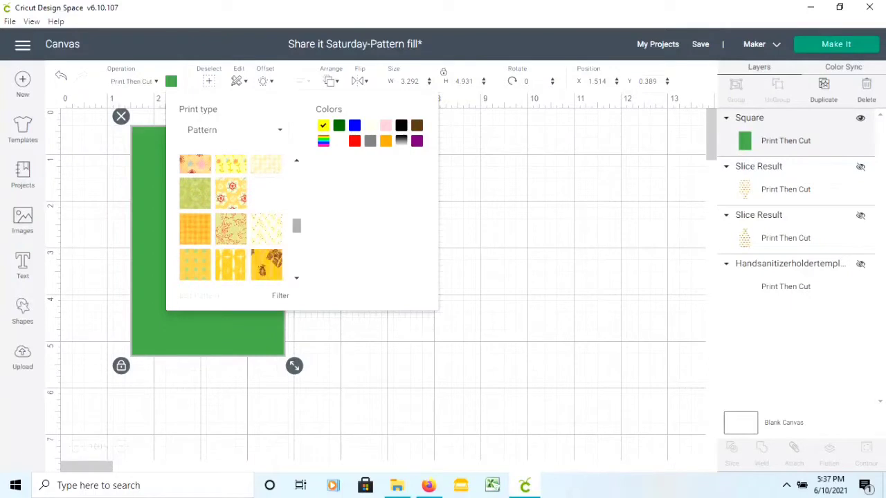
pyautogui.click(230, 193)
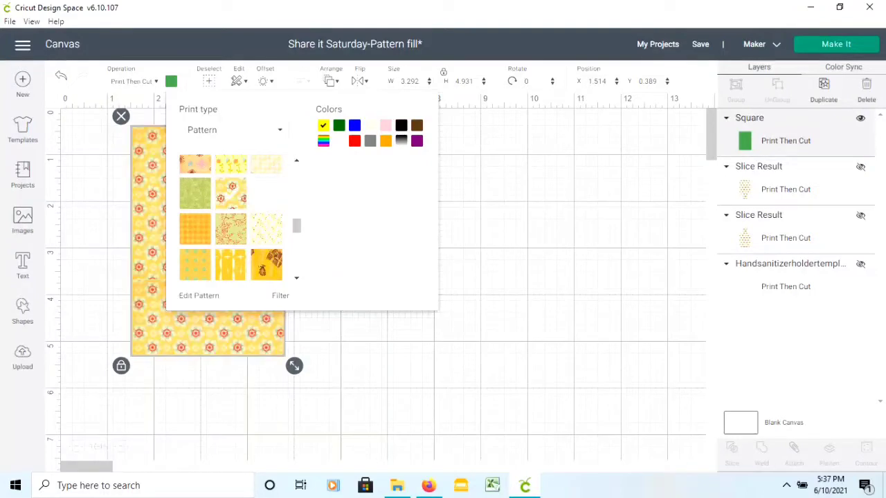
# Browse more yellow patterns and fill the square with the light green pattern with orange foliage
pyautogui.scroll(-3, 230, 218)
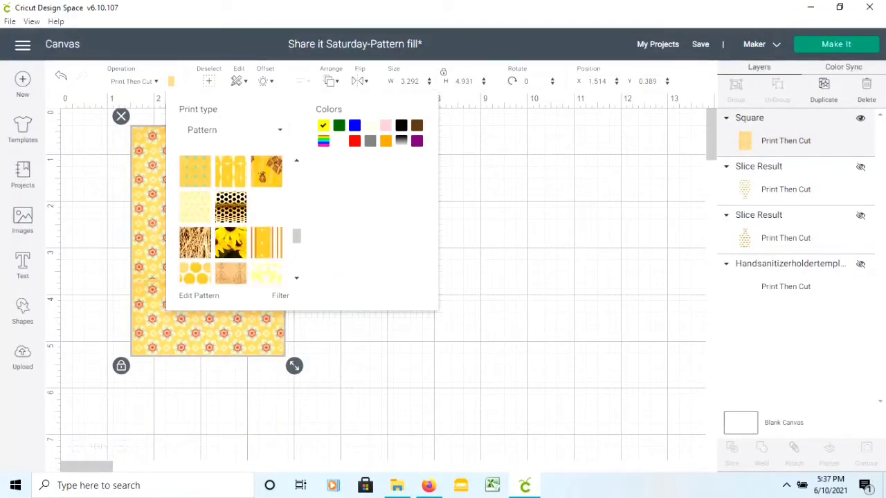
pyautogui.scroll(-3, 231, 218)
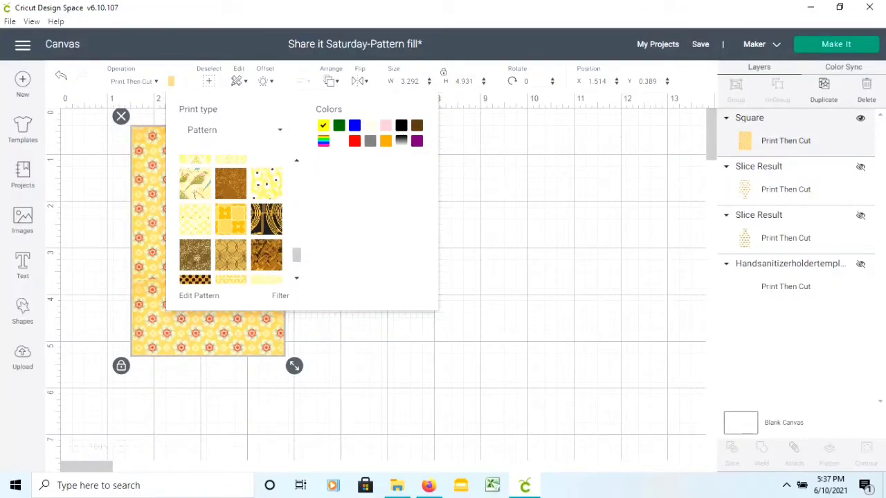
pyautogui.scroll(-3, 230, 218)
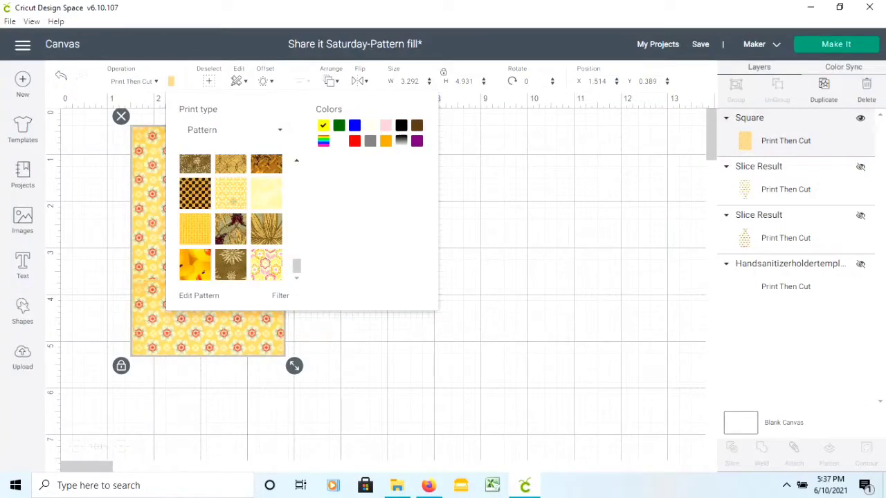
pyautogui.scroll(-3, 230, 219)
pyautogui.scroll(-3, 231, 218)
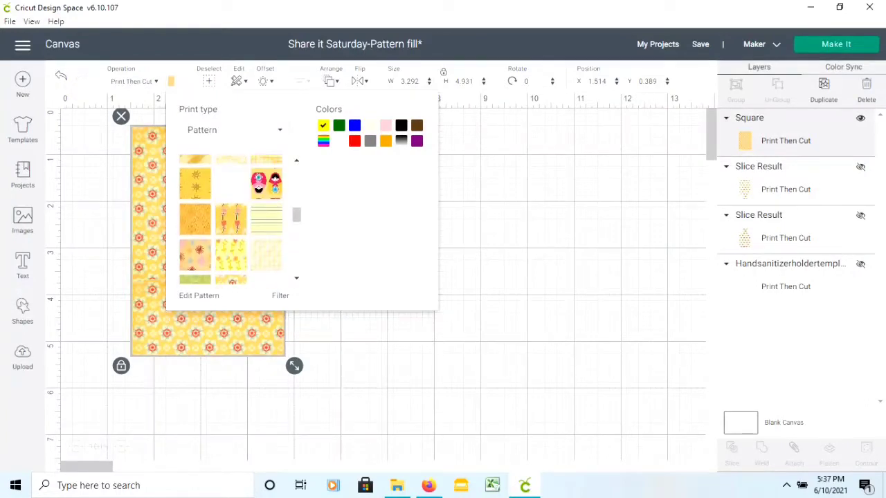
pyautogui.scroll(-2, 230, 218)
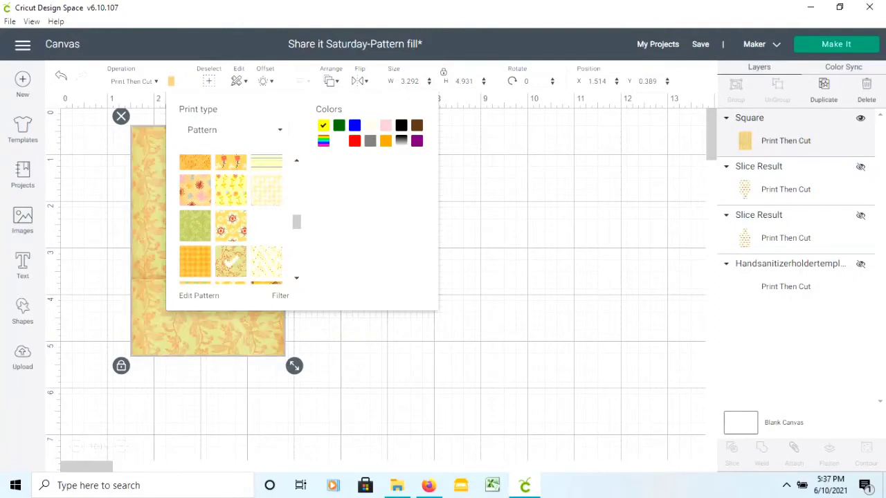
# Clear the yellow pattern filter and fill the square with the pink Minnie Mouse pattern
pyautogui.click(280, 131)
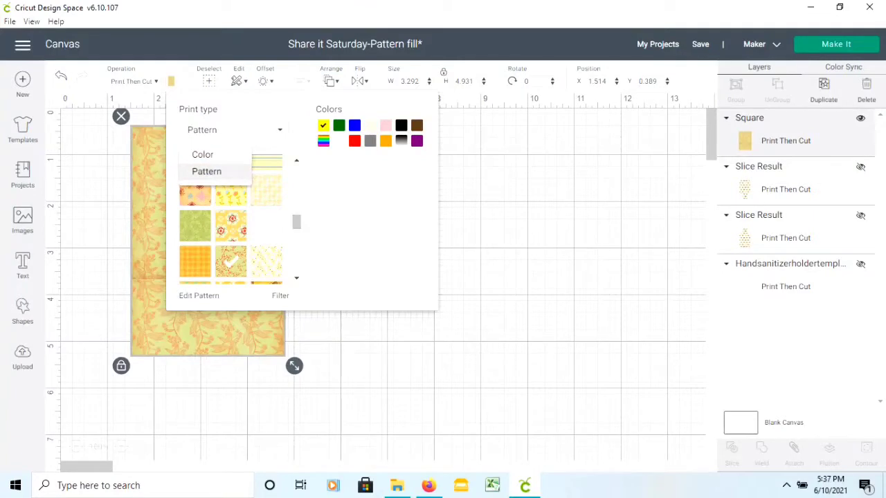
pyautogui.click(323, 125)
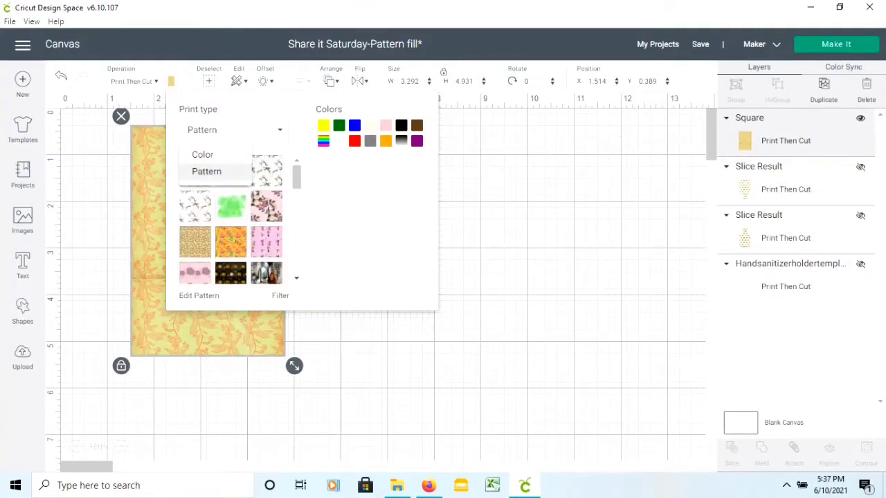
pyautogui.scroll(-2, 230, 218)
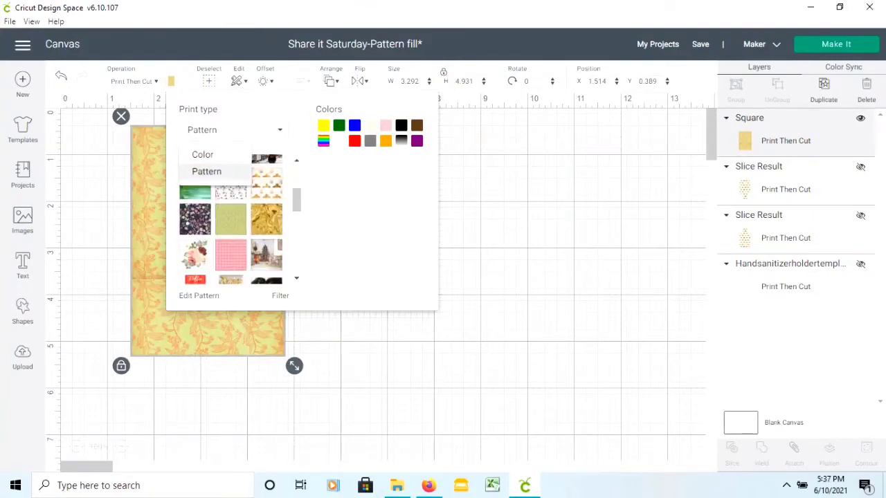
pyautogui.scroll(2, 230, 218)
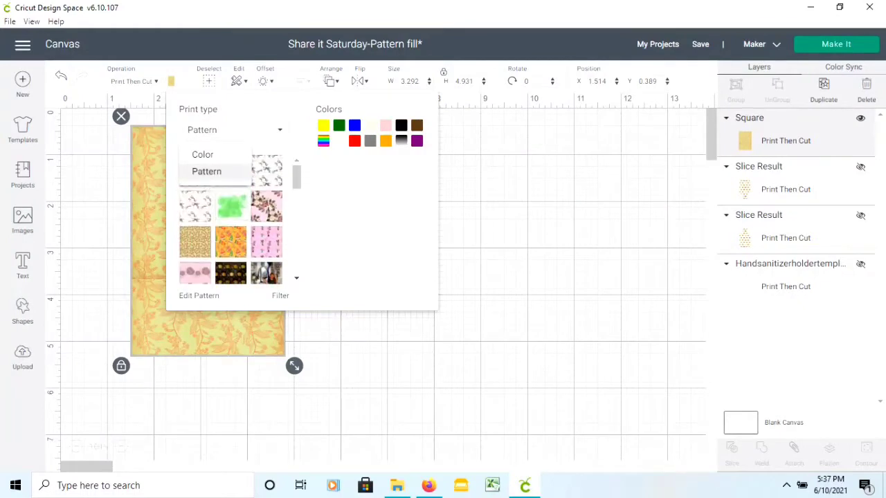
pyautogui.click(266, 241)
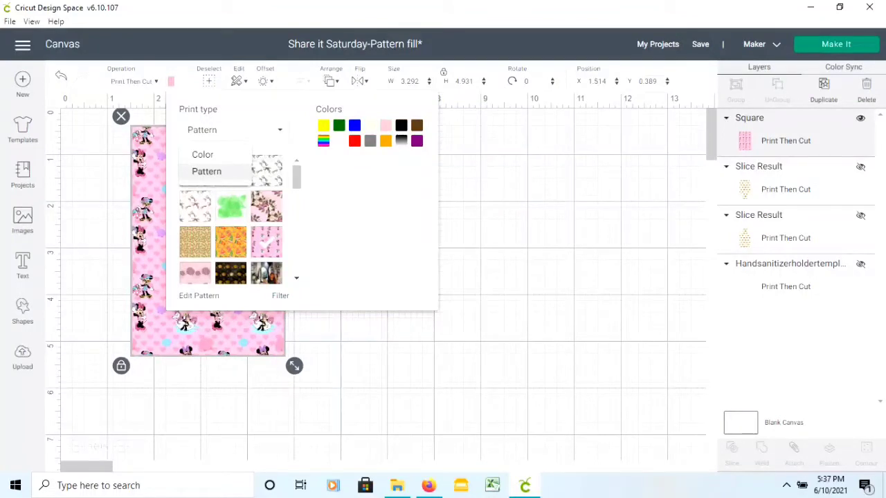
# Close the pattern choices and move the pink Minnie Mouse square to about X 2.57, Y 0.36 on the canvas
pyautogui.click(342, 415)
pyautogui.click(208, 241)
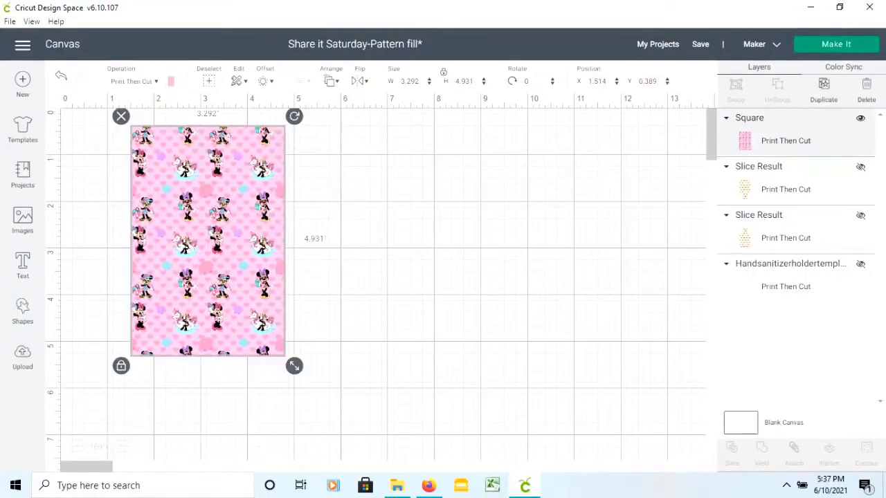
pyautogui.click(122, 446)
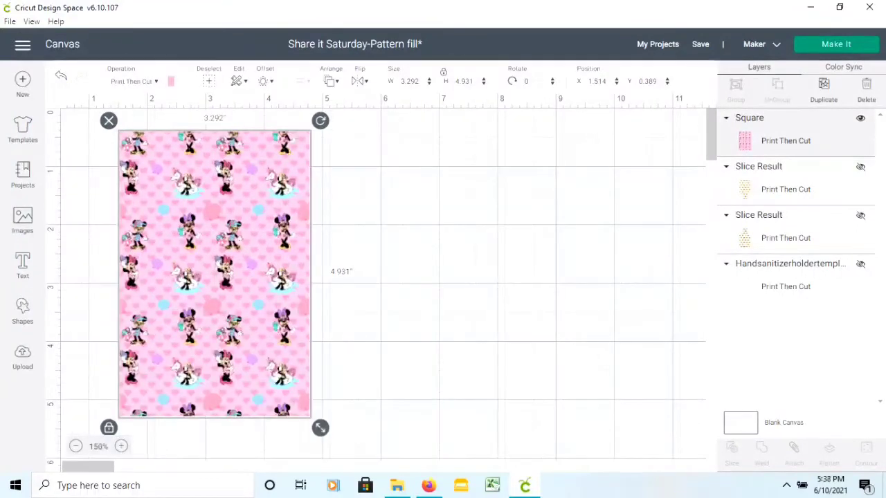
pyautogui.click(121, 447)
pyautogui.moveTo(208, 277); pyautogui.dragTo(282, 275)
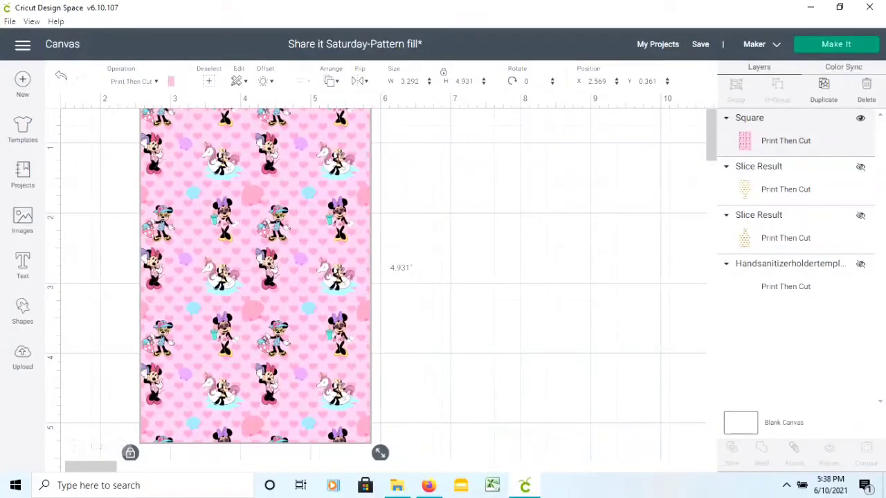
pyautogui.scroll(-3, 374, 277)
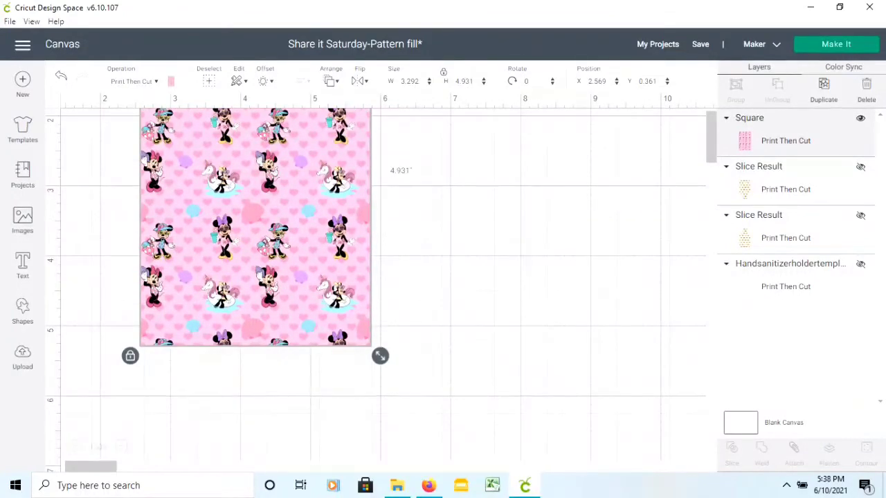
pyautogui.scroll(3, 373, 277)
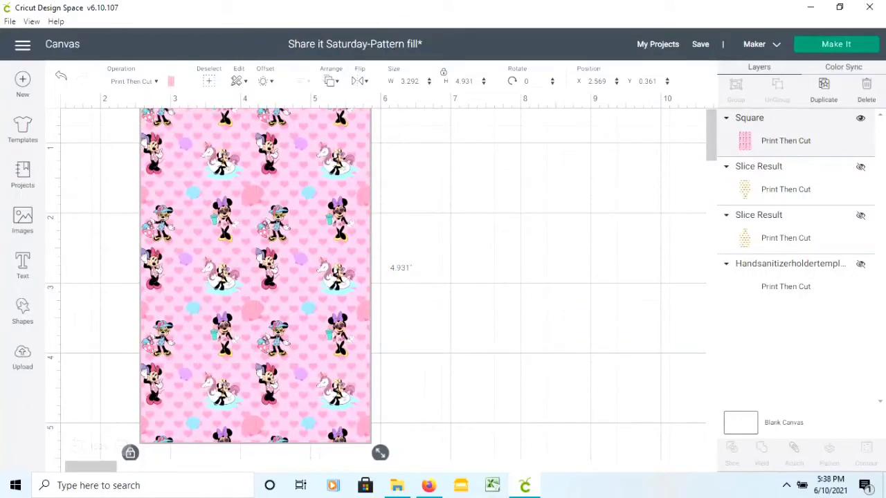
# Open the square's Minnie Mouse pattern for editing and enlarge its scale to 168
pyautogui.click(171, 81)
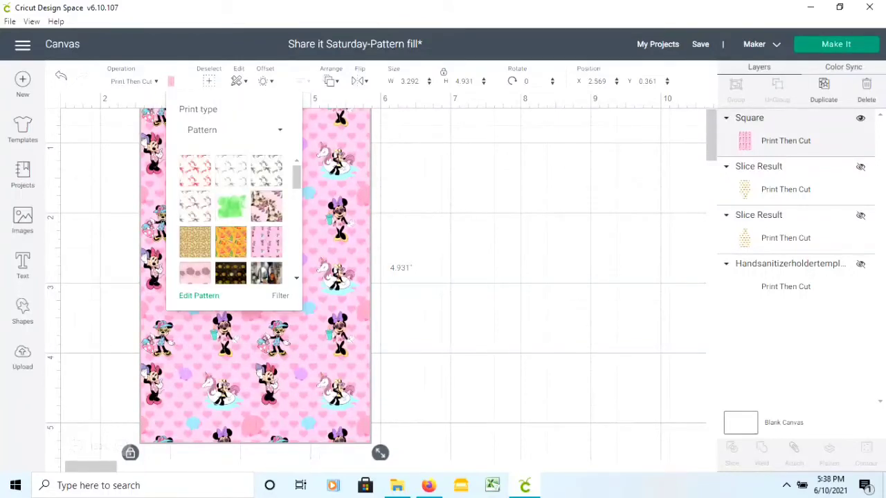
pyautogui.click(199, 295)
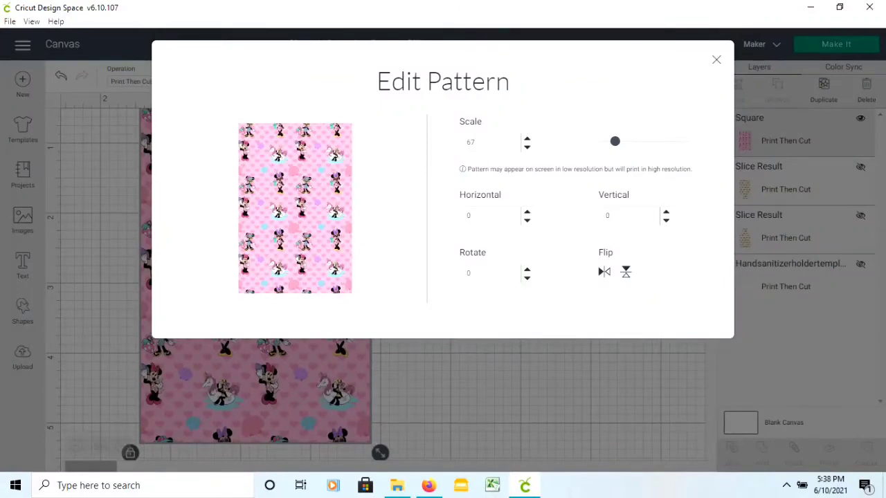
pyautogui.moveTo(615, 141); pyautogui.dragTo(635, 141)
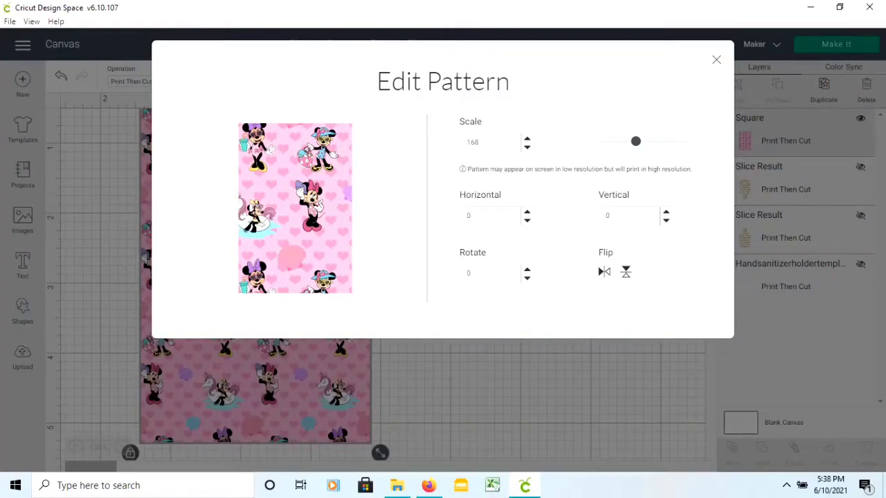
# Shift the pattern sideways inside the square by setting its Horizontal offset to 35
pyautogui.press('Up')
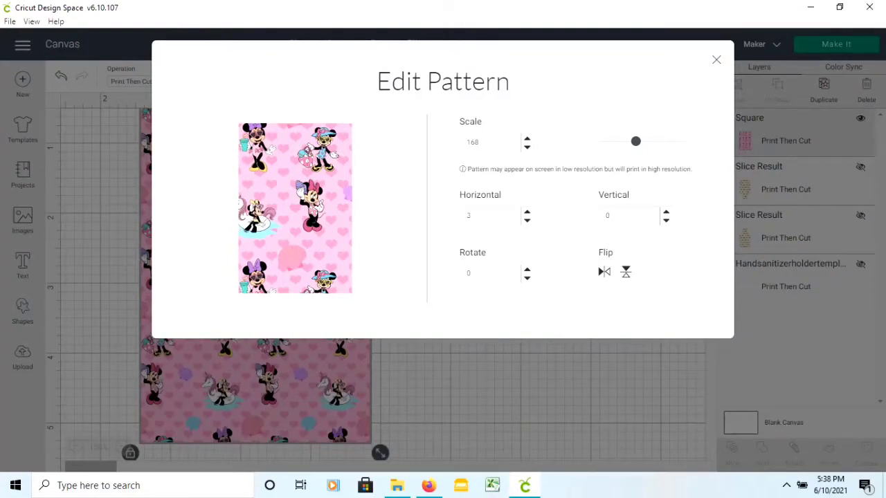
pyautogui.press('Up')
pyautogui.press('Up')
pyautogui.press('Up')
pyautogui.press('Up')
pyautogui.press('Up')
pyautogui.press('Up')
pyautogui.press('Up')
pyautogui.press('Up')
pyautogui.press('Up')
pyautogui.press('Up')
pyautogui.press('Up')
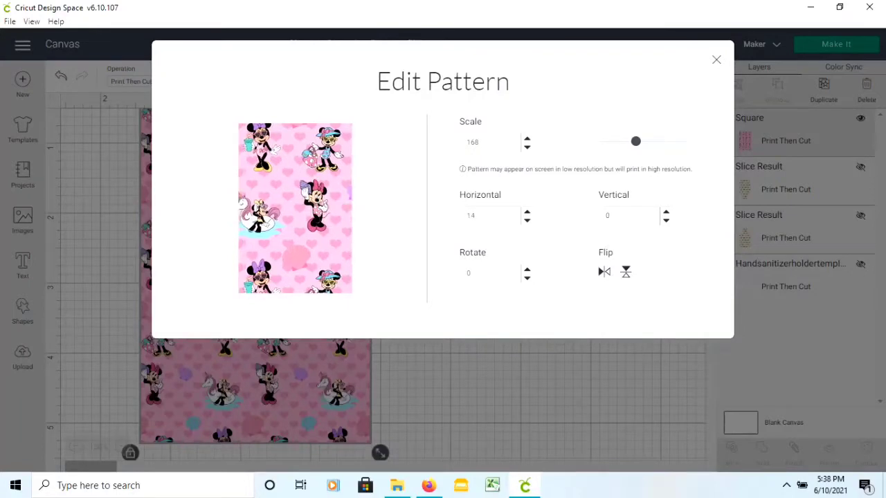
pyautogui.press('Up')
pyautogui.press('Up')
pyautogui.press('Up')
pyautogui.press('Up')
pyautogui.press('Up')
pyautogui.press('Up')
pyautogui.press('Up')
pyautogui.press('Up')
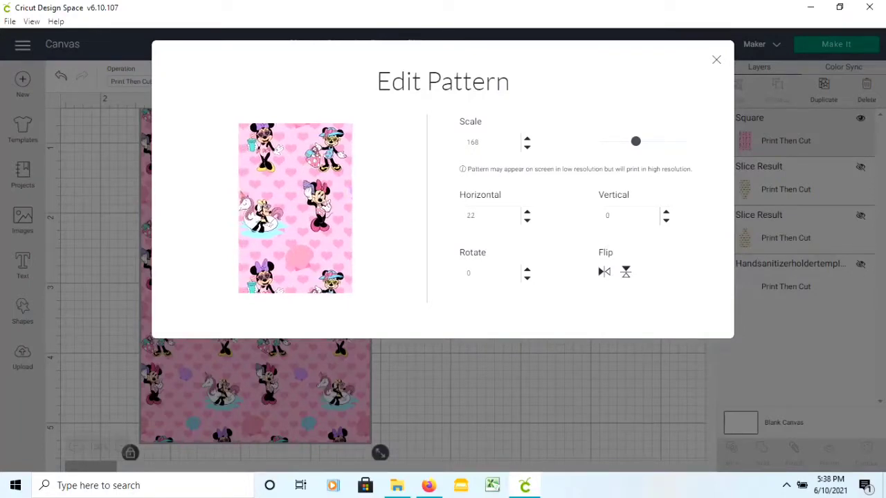
pyautogui.press('Up')
pyautogui.press('Up')
pyautogui.press('Up')
pyautogui.press('Up')
pyautogui.press('Up')
pyautogui.press('Up')
pyautogui.press('Up')
pyautogui.press('Up')
pyautogui.press('Up')
pyautogui.press('Up')
pyautogui.press('Up')
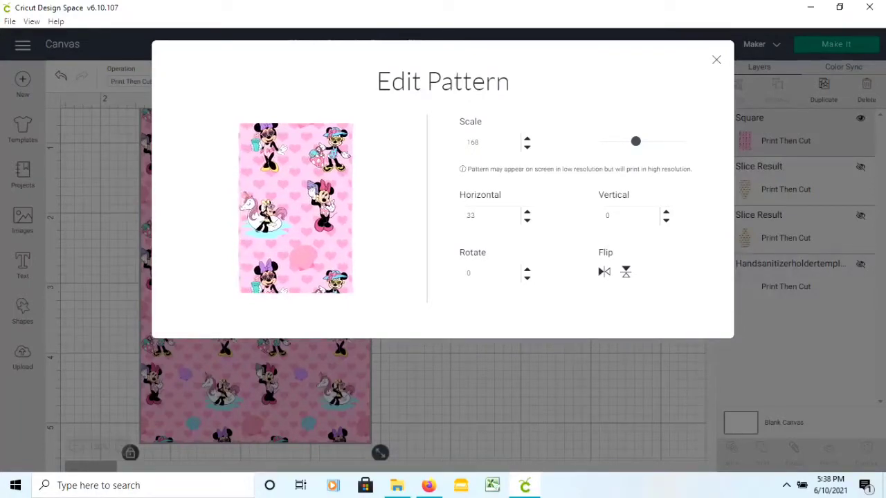
pyautogui.press('Up')
pyautogui.press('Up')
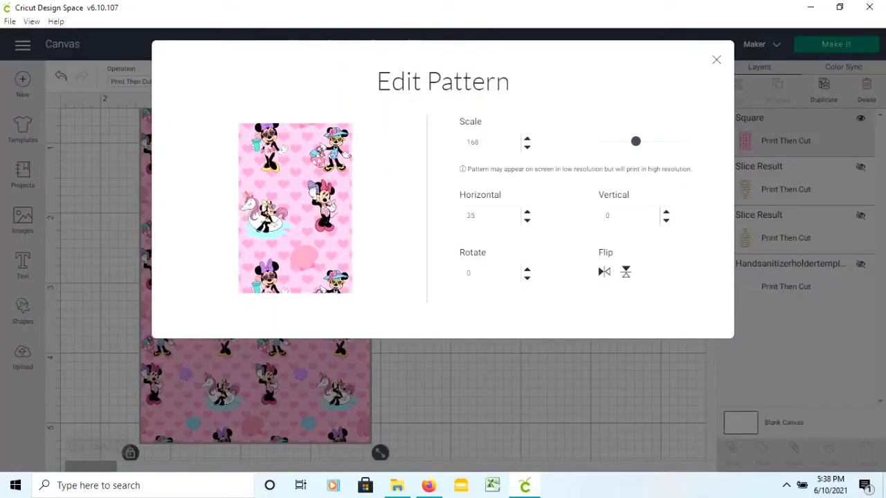
# Shift the pattern down inside the square by setting its Vertical offset to -62
pyautogui.press('Down')
pyautogui.press('Down')
pyautogui.press('Down')
pyautogui.press('Down')
pyautogui.press('Down')
pyautogui.press('Down')
pyautogui.press('Down')
pyautogui.press('Down')
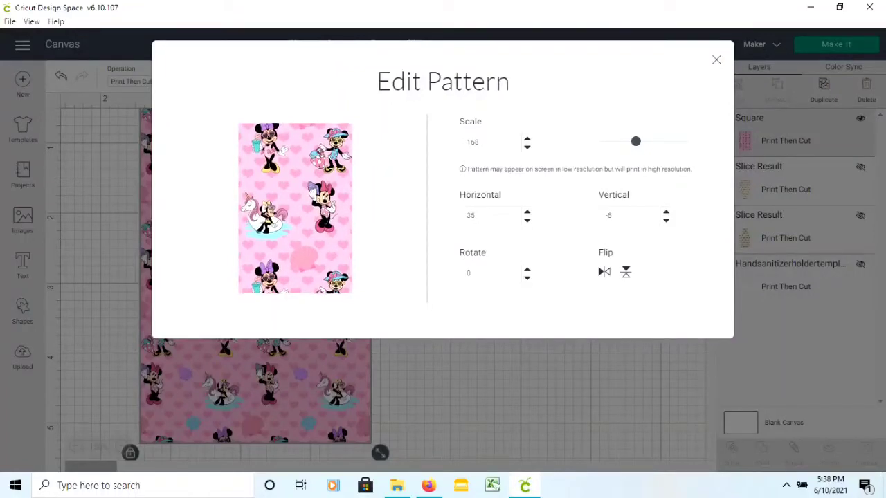
pyautogui.press('Down')
pyautogui.press('Down')
pyautogui.press('Down')
pyautogui.press('Down')
pyautogui.press('Down')
pyautogui.press('Down')
pyautogui.press('Down')
pyautogui.press('Down')
pyautogui.press('Down')
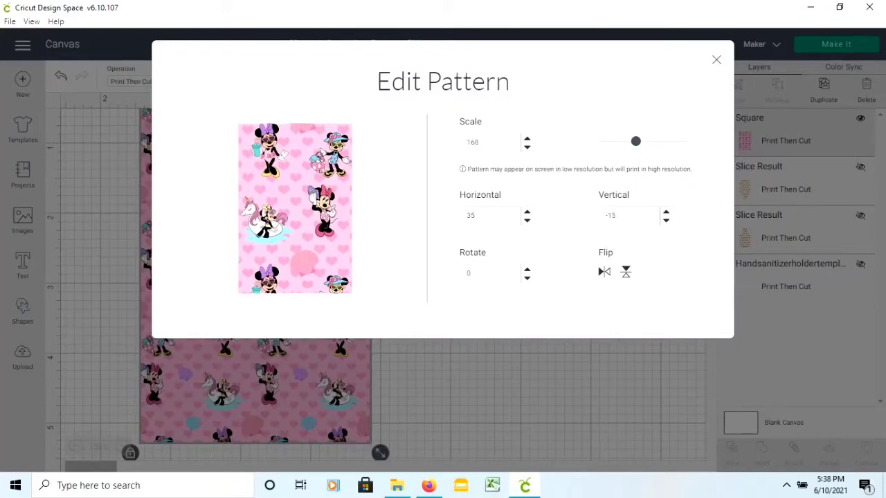
pyautogui.press('Down')
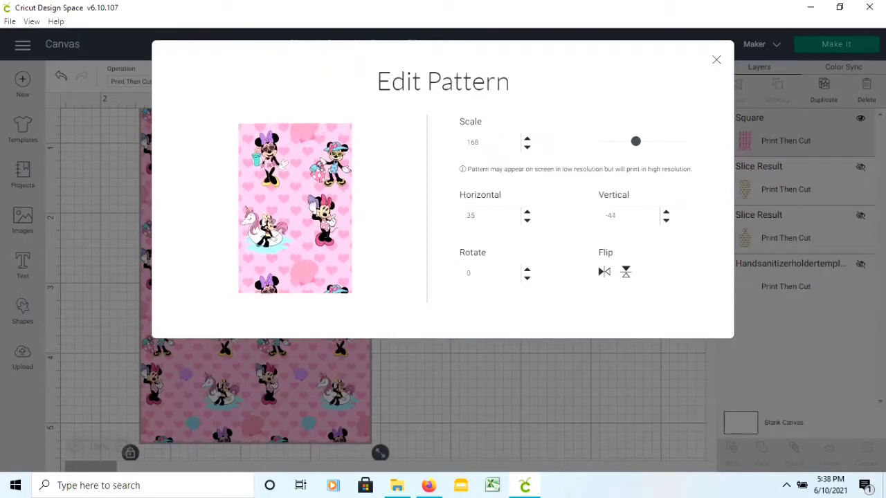
pyautogui.press('Down')
pyautogui.press('Down')
pyautogui.press('Down')
pyautogui.press('Down')
pyautogui.press('Down')
pyautogui.press('Down')
pyautogui.press('Down')
pyautogui.press('Down')
pyautogui.press('Down')
pyautogui.press('Down')
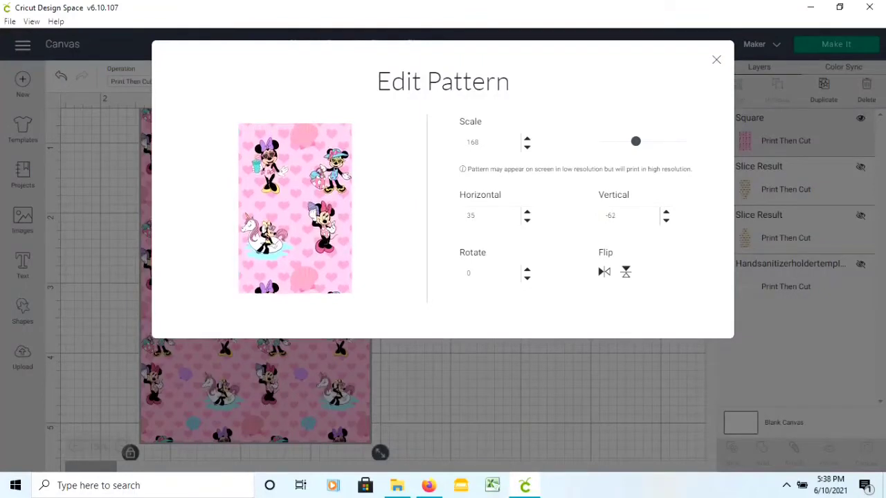
# Shift the square's pattern further down by setting its Vertical offset to -95, close the pattern editor and deselect the square
pyautogui.press('Down')
pyautogui.press('Down')
pyautogui.press('Down')
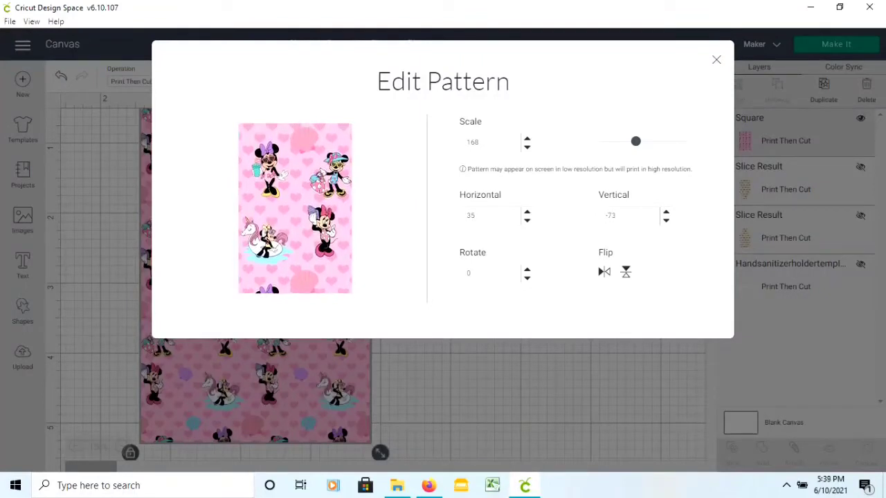
pyautogui.click(666, 221)
pyautogui.click(666, 221)
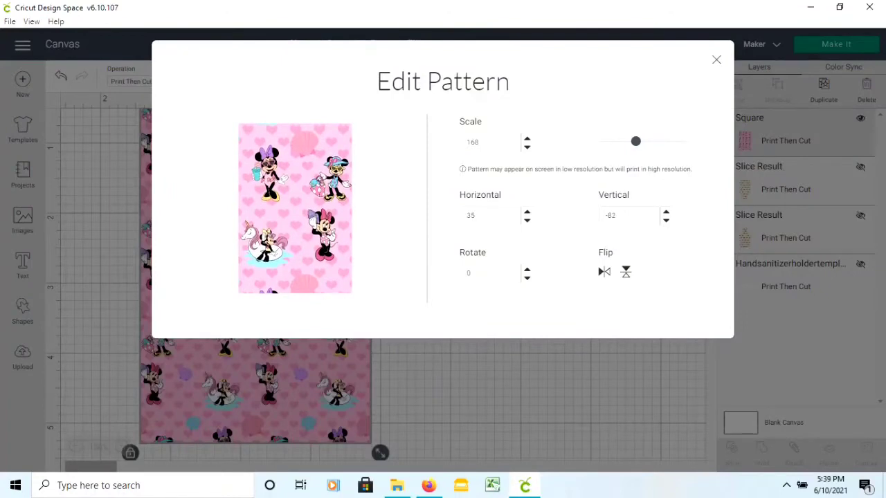
pyautogui.click(666, 221)
pyautogui.click(666, 221)
pyautogui.click(665, 221)
pyautogui.click(666, 221)
pyautogui.click(666, 221)
pyautogui.click(666, 221)
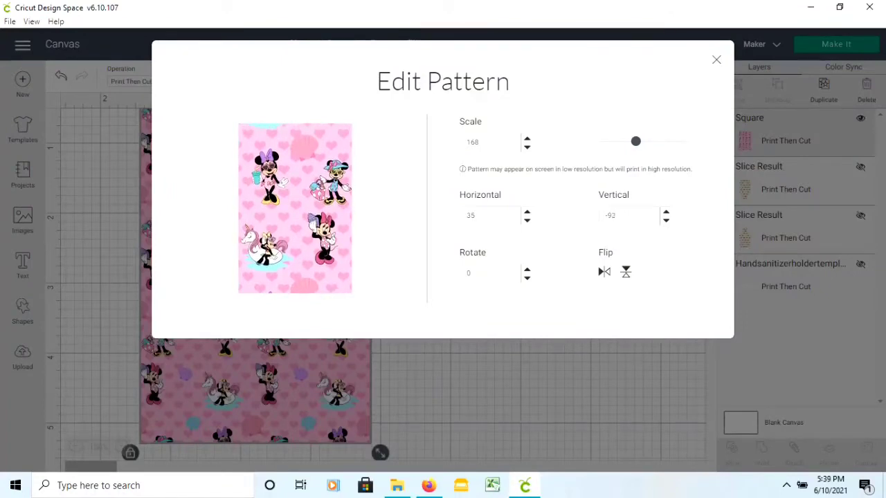
pyautogui.click(666, 221)
pyautogui.click(666, 221)
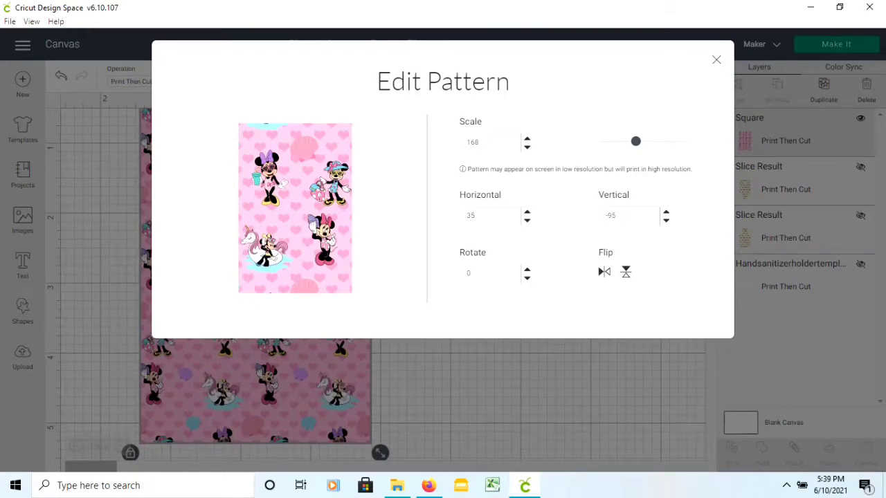
pyautogui.click(717, 60)
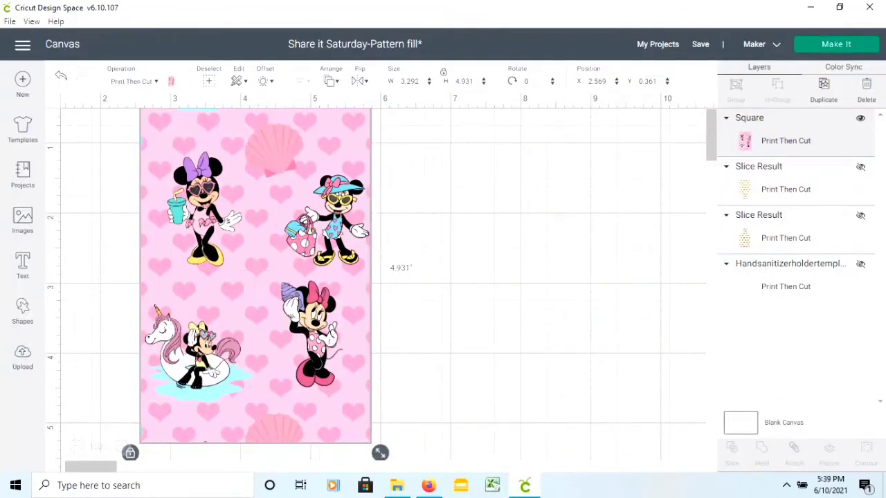
pyautogui.press('Escape')
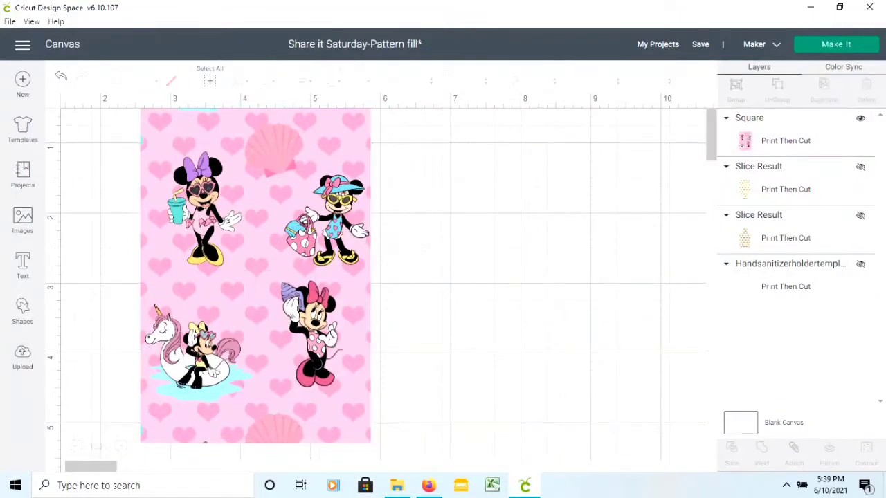
# Duplicate the patterned square, place the copy beside it at about X 6.35, Y 0.47, and move the original to about X 2.54, Y 0.49
pyautogui.scroll(-2, 266, 186)
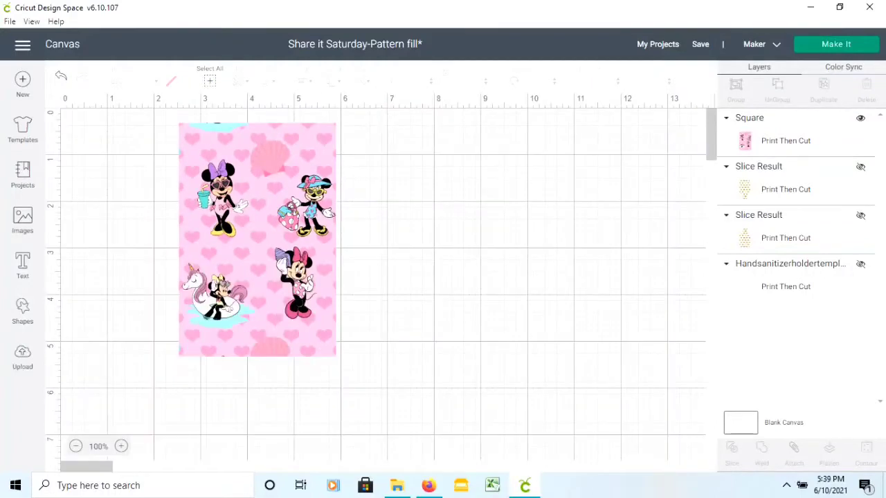
pyautogui.scroll(1, 386, 288)
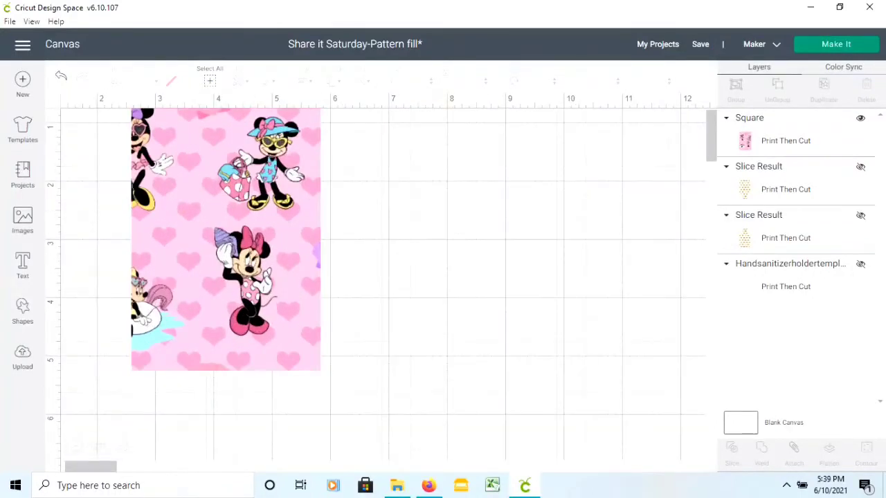
pyautogui.click(226, 241)
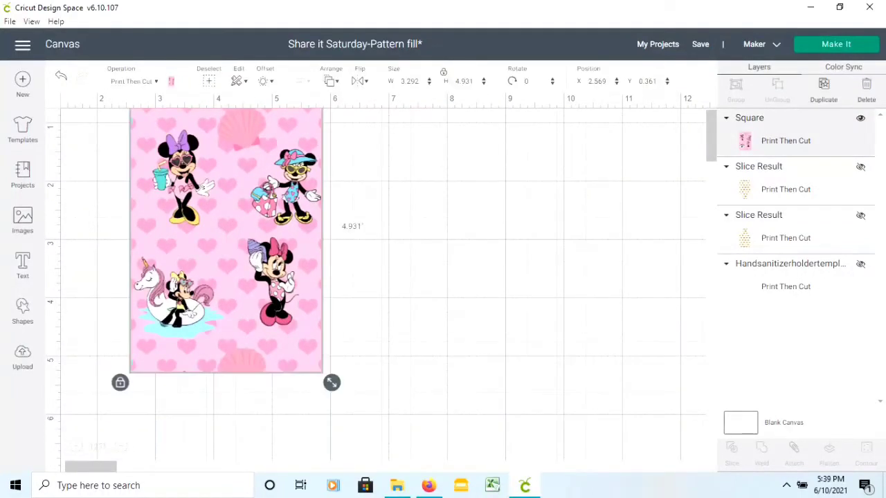
pyautogui.hotkey('ctrl', 'v')
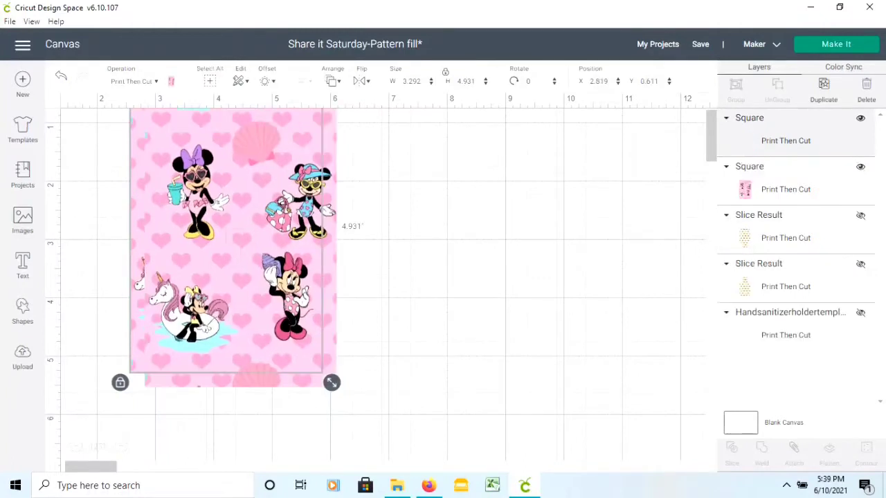
pyautogui.moveTo(240, 255); pyautogui.dragTo(447, 247)
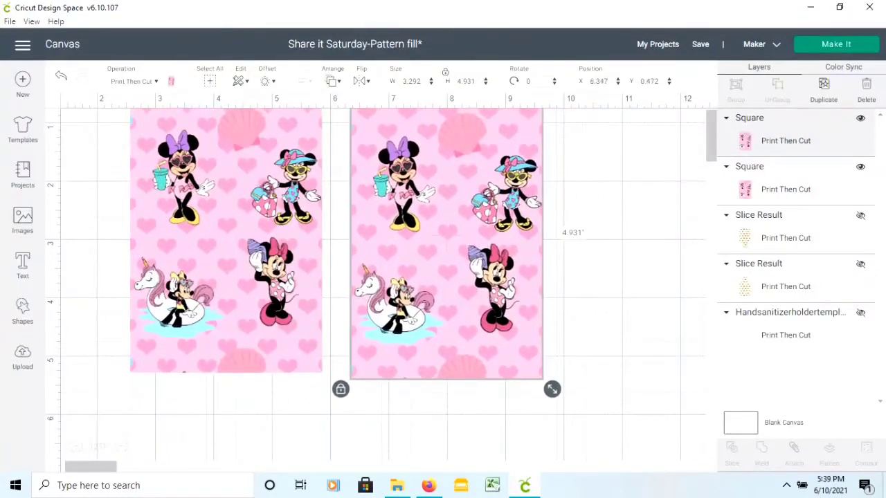
pyautogui.scroll(1, 447, 248)
pyautogui.moveTo(226, 272); pyautogui.dragTo(223, 278)
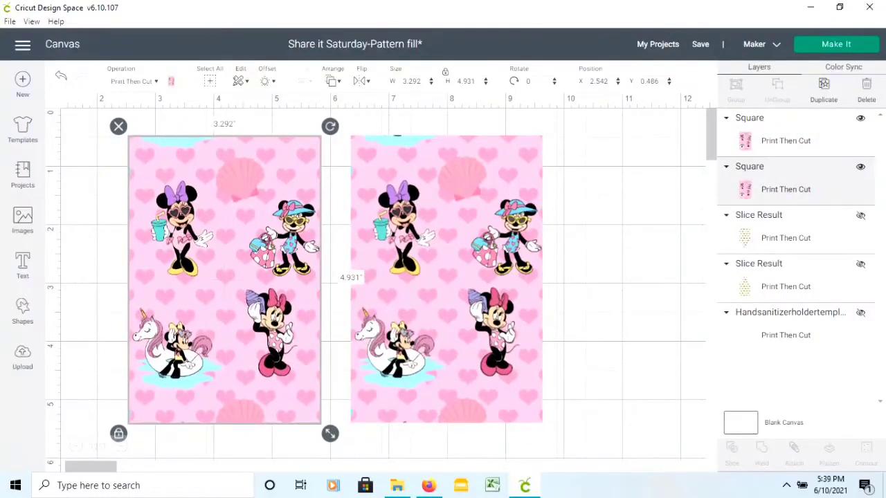
pyautogui.press('Escape')
pyautogui.moveTo(82, 131); pyautogui.dragTo(621, 436)
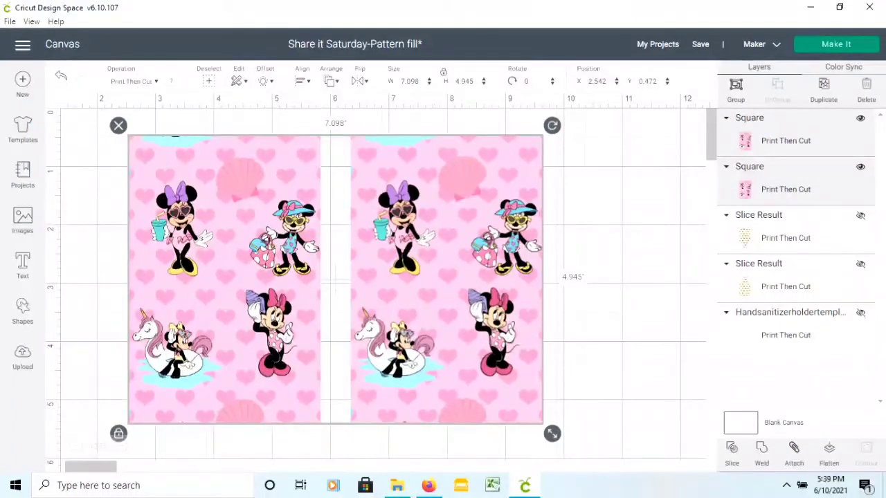
pyautogui.hotkey('ctrl', 'g')
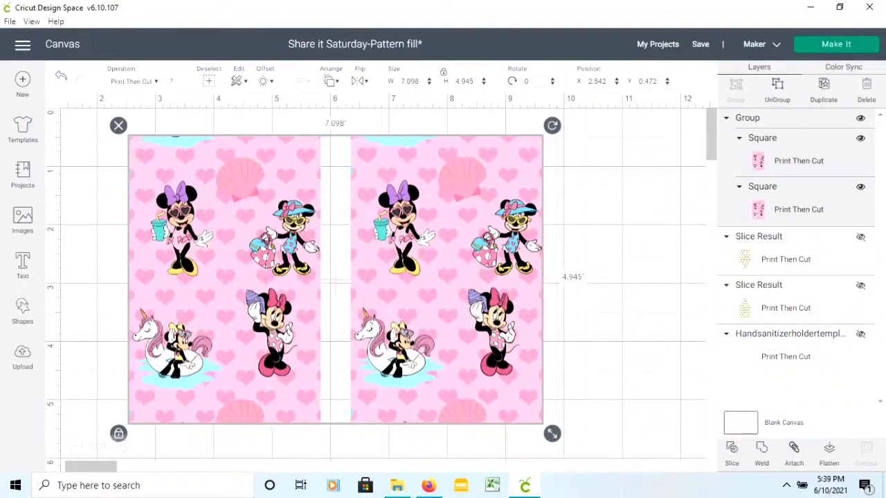
pyautogui.hotkey('ctrl', 'shift', 'g')
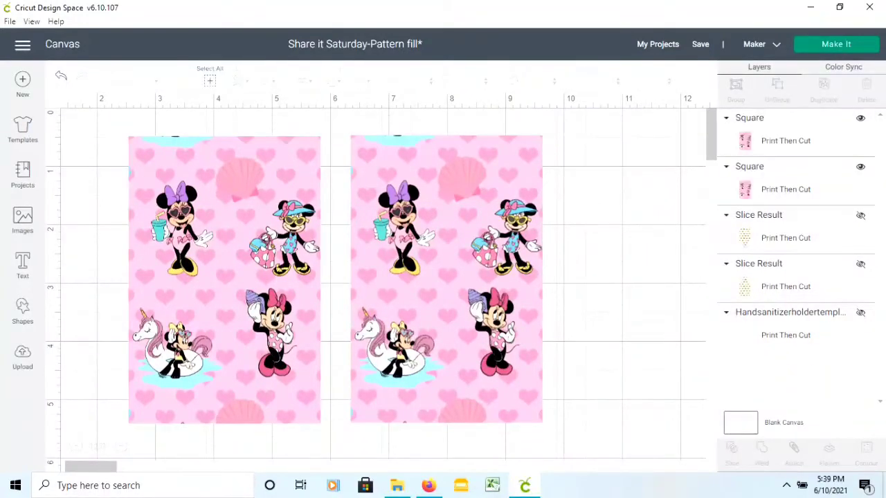
# Attach the two Minnie Mouse squares to each other so they keep their arrangement, and deselect them
pyautogui.moveTo(109, 132); pyautogui.dragTo(587, 452)
pyautogui.click(794, 453)
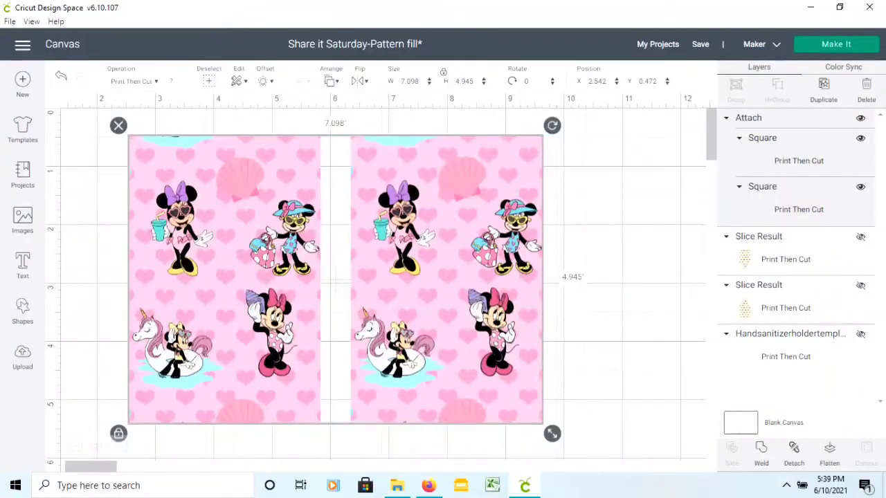
pyautogui.click(626, 325)
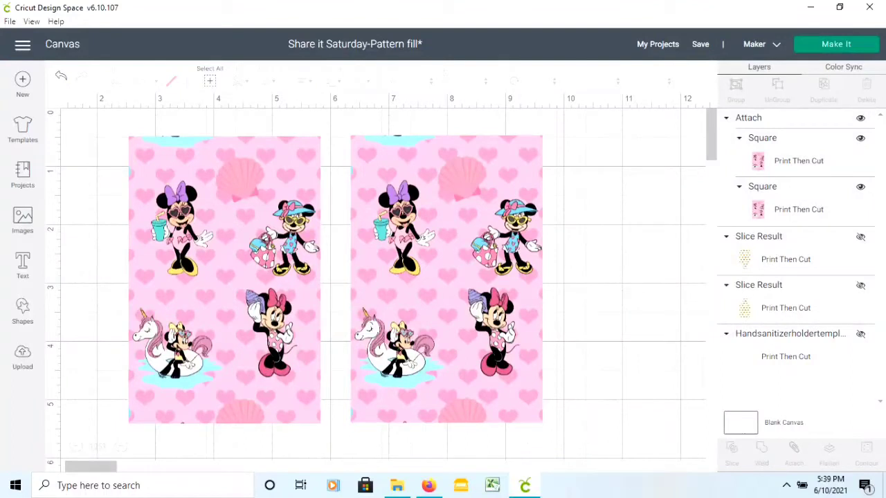
# Preview the attached squares on the cutting mat, check the layout with Mirror turned on, and return to the canvas
pyautogui.click(836, 45)
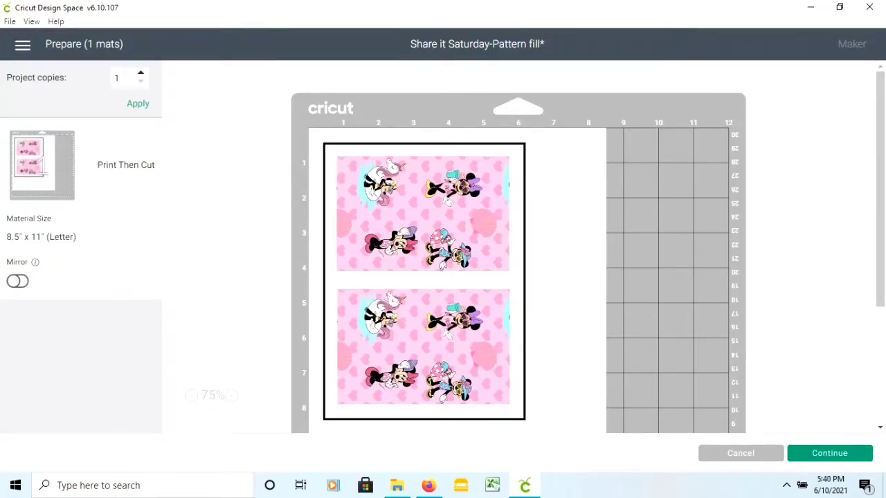
pyautogui.scroll(-3, 517, 263)
pyautogui.scroll(2, 518, 264)
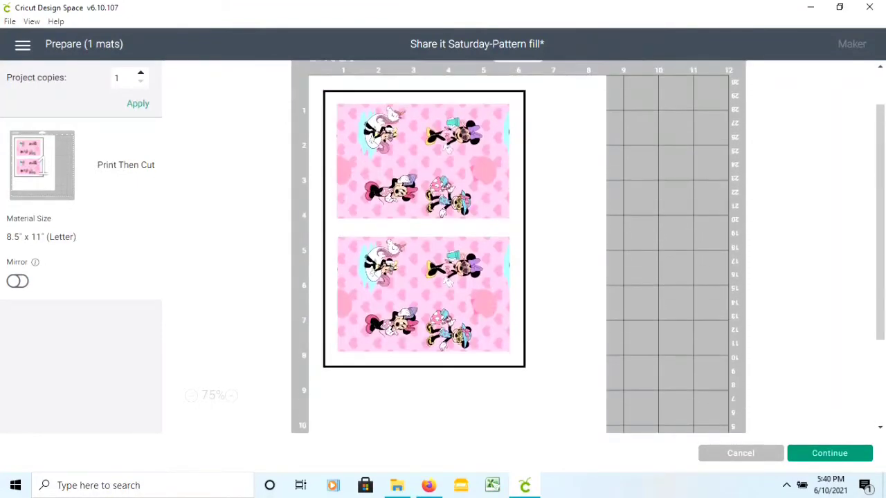
pyautogui.scroll(-2, 518, 263)
pyautogui.scroll(3, 518, 263)
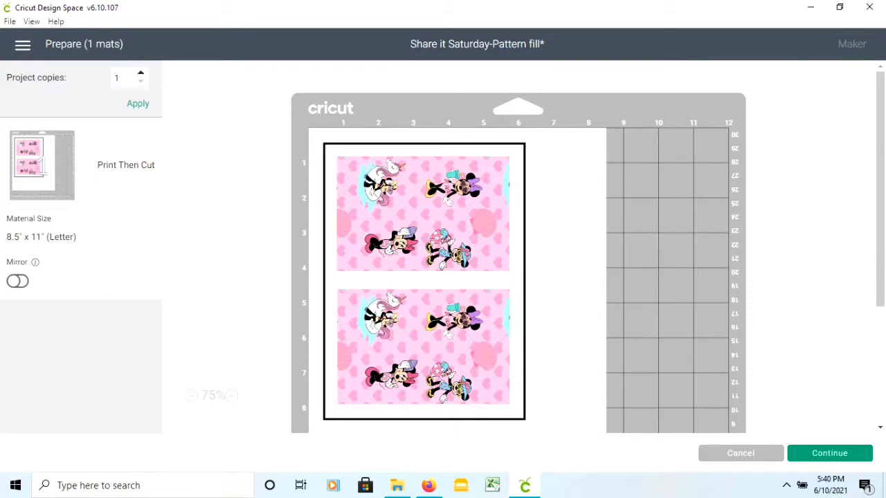
pyautogui.click(17, 281)
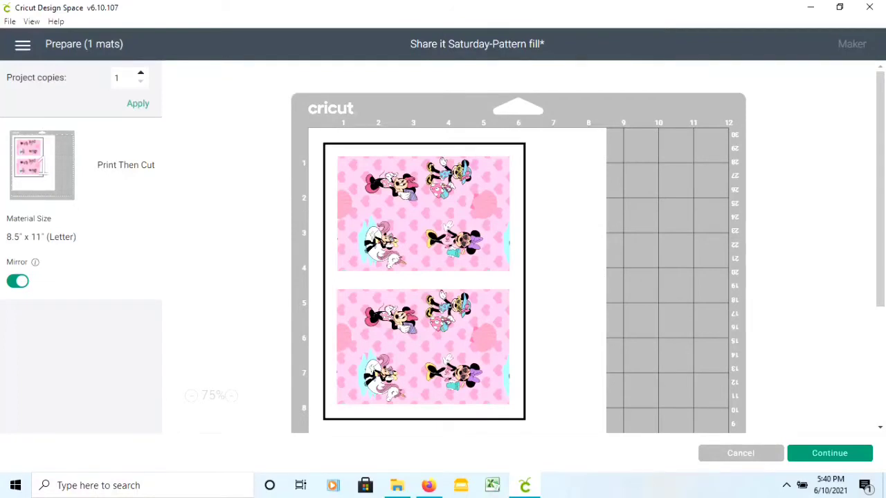
pyautogui.click(741, 453)
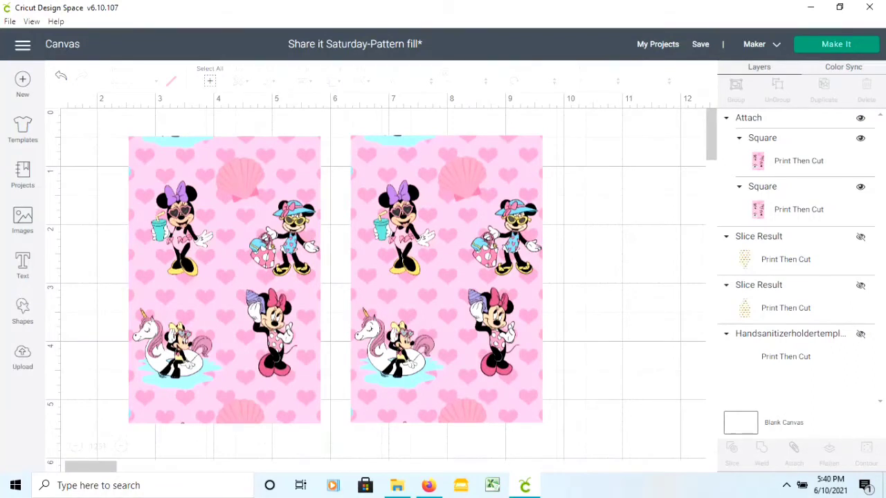
# Add a text object containing a first name in capital letters, in the Cricut Sans font
pyautogui.click(22, 263)
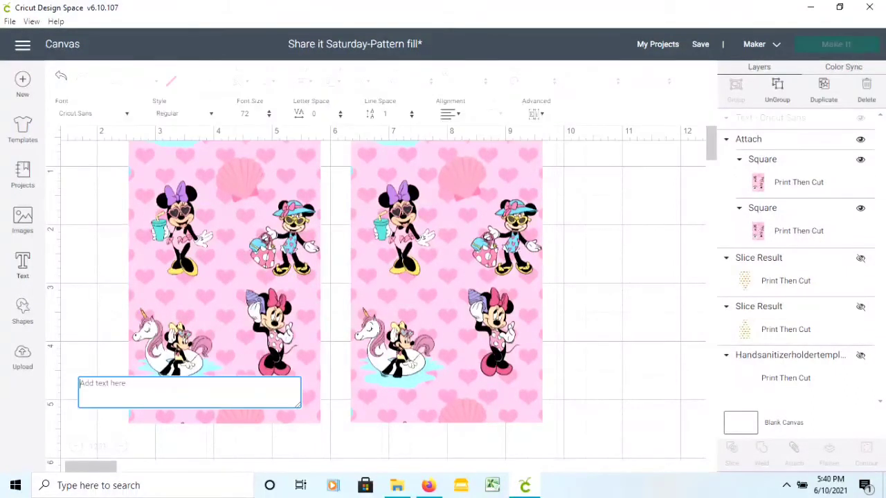
pyautogui.write('LYnn')
pyautogui.press('BackSpace')
pyautogui.press('BackSpace')
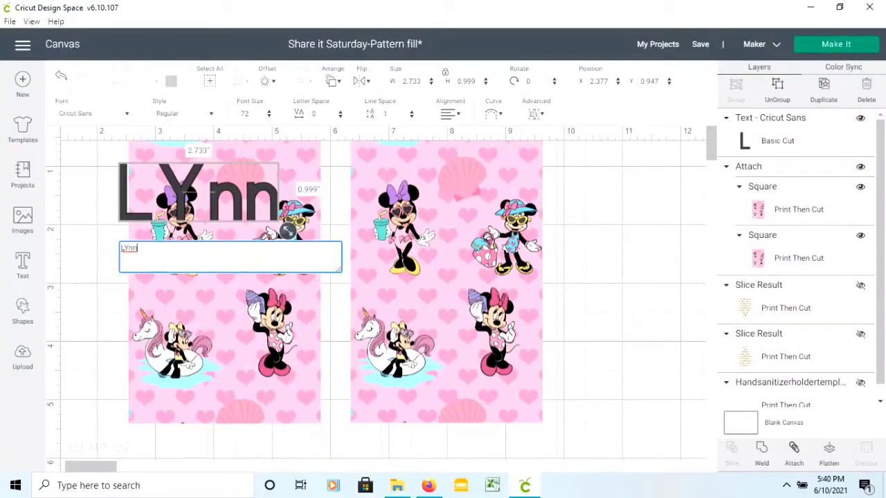
pyautogui.write('N')
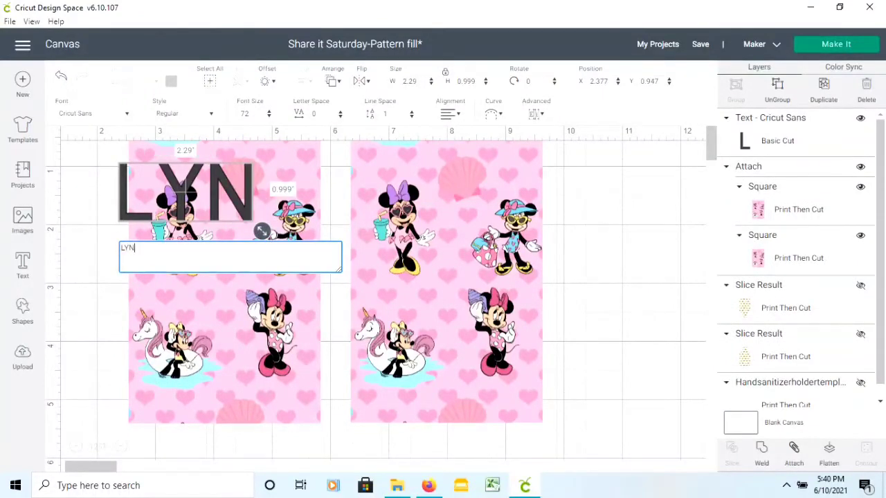
pyautogui.write('N')
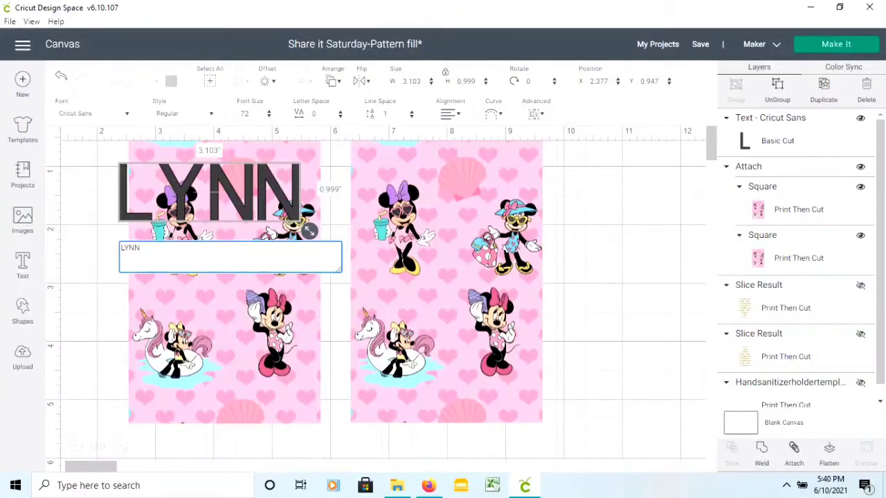
# Hide the attached squares and enlarge the name text to about 7.38 in wide by 2.38 in high
pyautogui.click(447, 277)
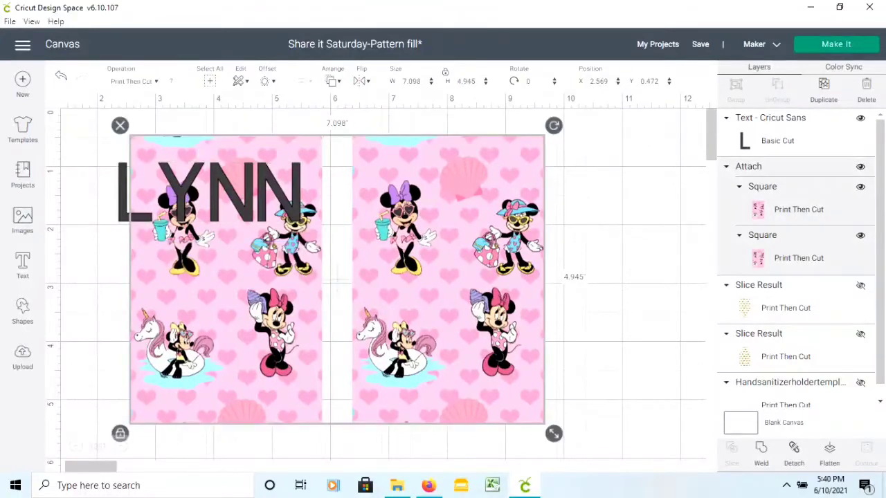
pyautogui.click(860, 166)
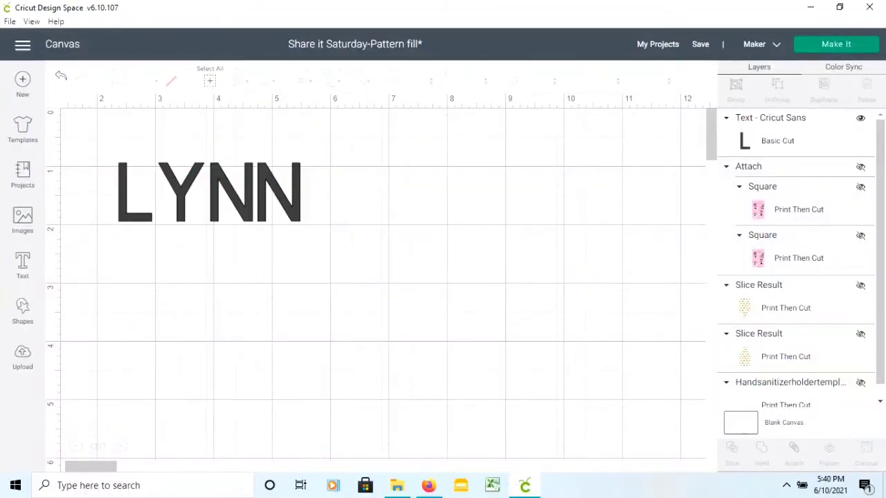
pyautogui.click(294, 214)
pyautogui.moveTo(310, 230); pyautogui.dragTo(560, 312)
pyautogui.press('Escape')
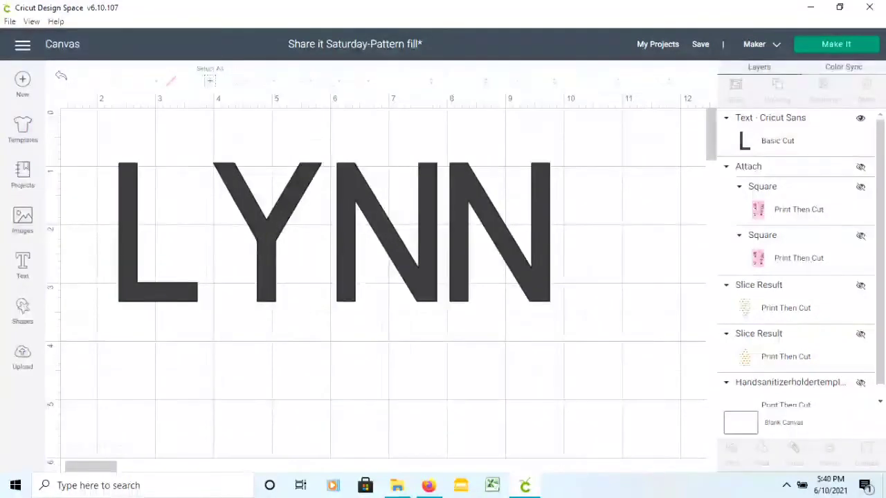
# Change the name text's operation from Basic Cut to Print Then Cut
pyautogui.click(346, 232)
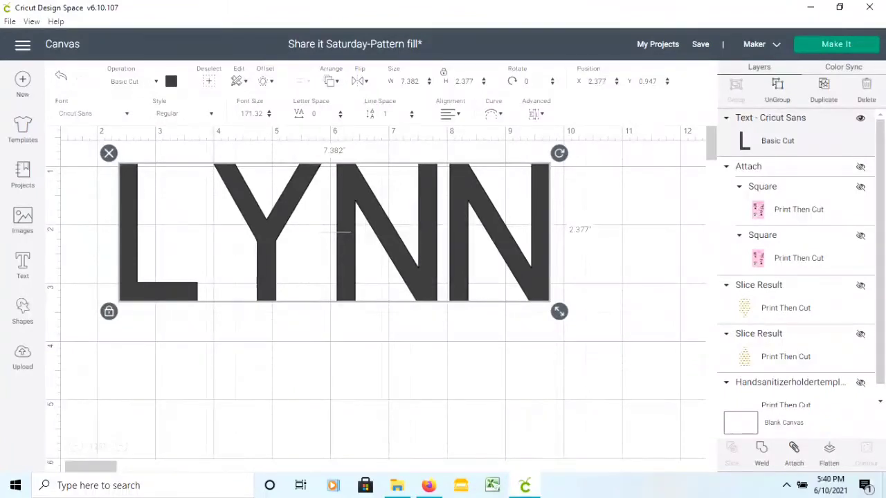
pyautogui.click(133, 81)
pyautogui.click(131, 117)
pyautogui.click(133, 81)
pyautogui.click(137, 297)
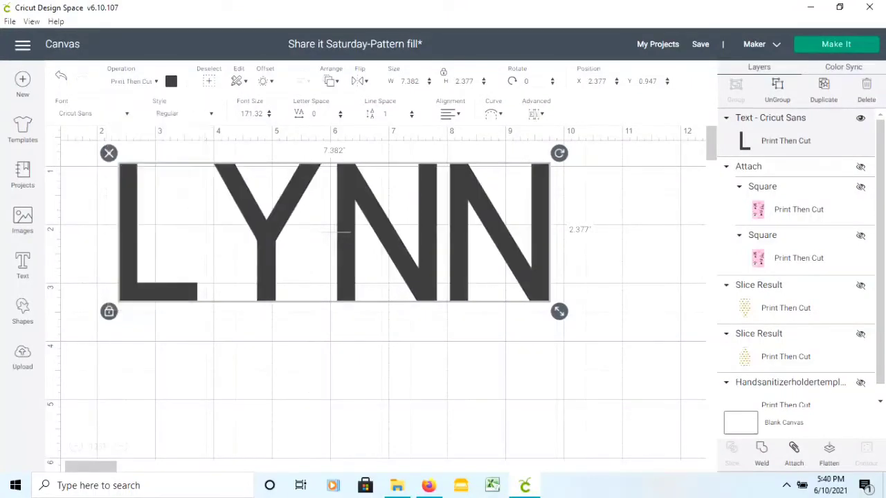
# Weld the letters of the name text into a single Print Then Cut shape
pyautogui.click(171, 81)
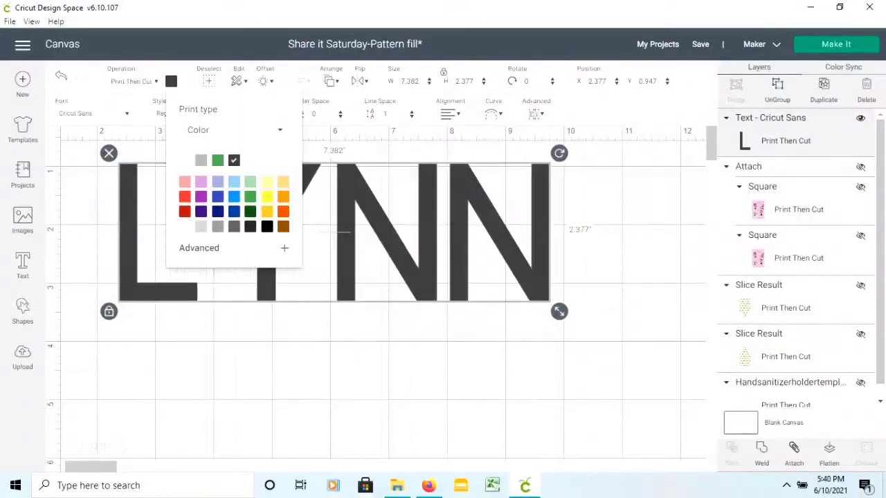
pyautogui.press('Right')
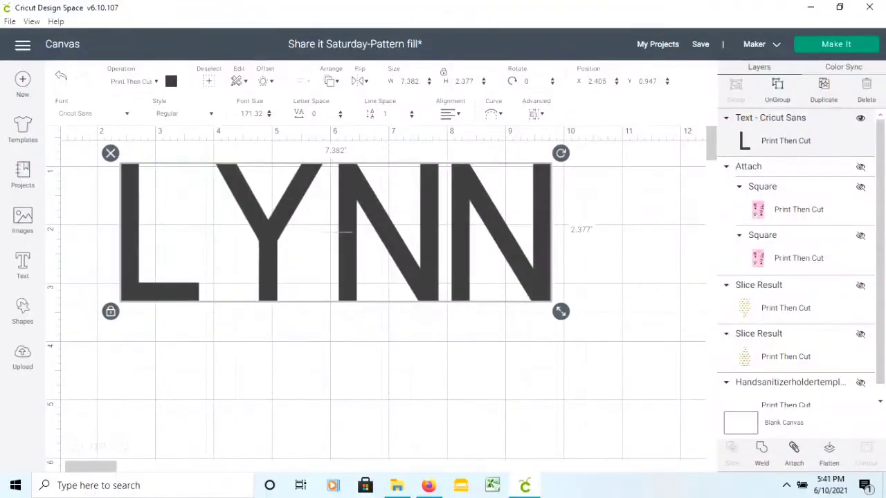
pyautogui.press('Escape')
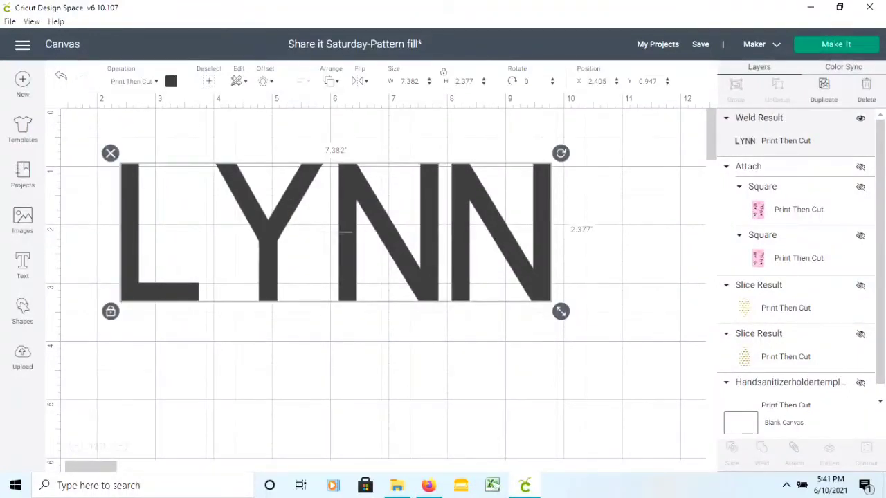
# Fill the welded name with the orange-yellow watermelon pattern
pyautogui.click(171, 81)
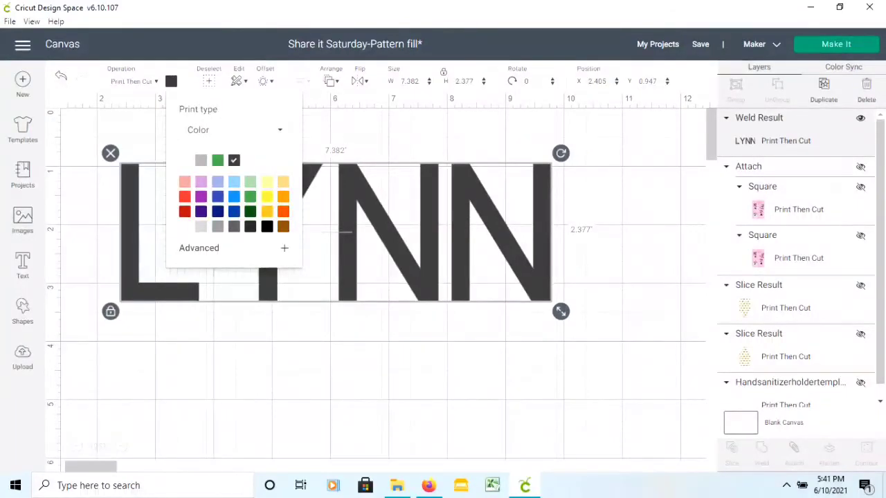
pyautogui.click(234, 129)
pyautogui.click(206, 171)
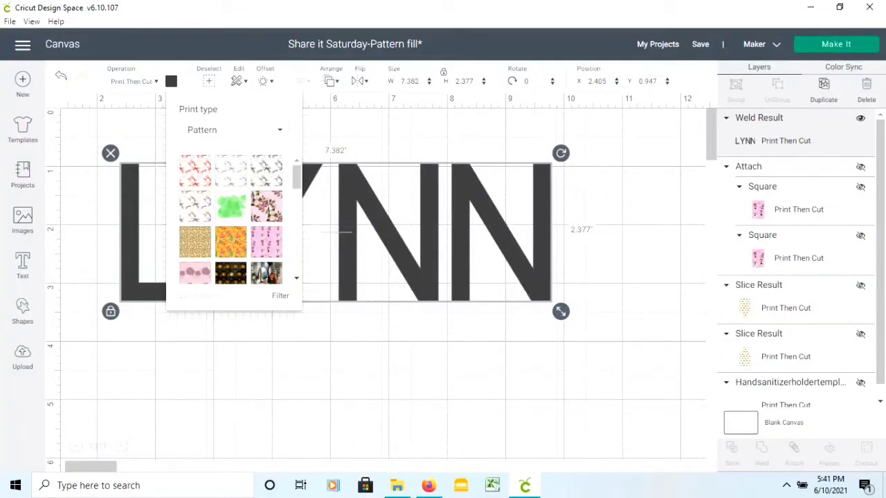
pyautogui.click(230, 242)
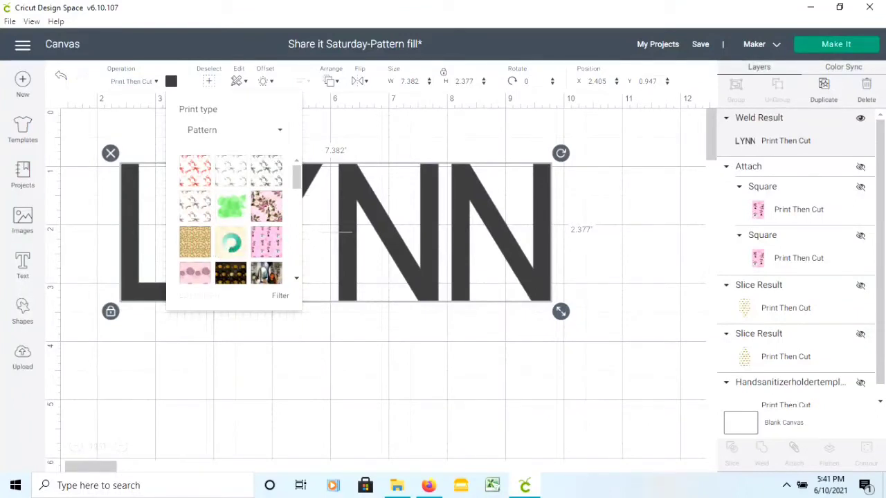
pyautogui.click(378, 377)
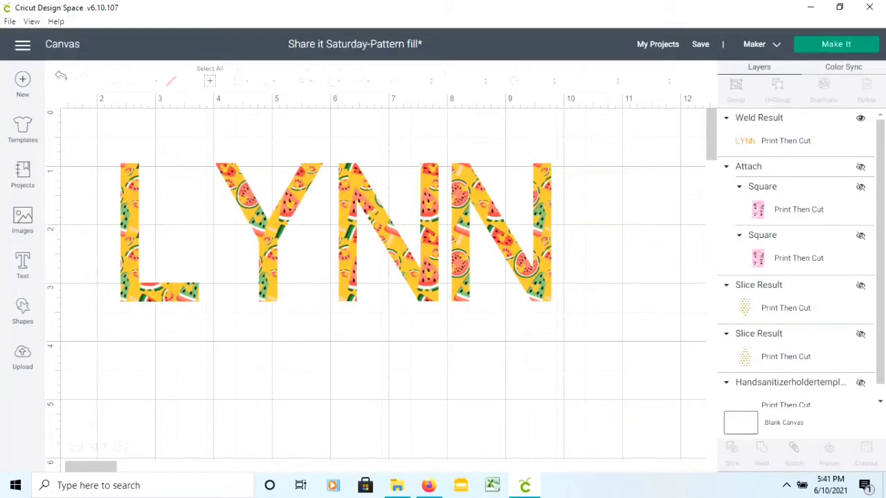
# Replace the name's fill with the red bow pattern on a white background
pyautogui.click(346, 232)
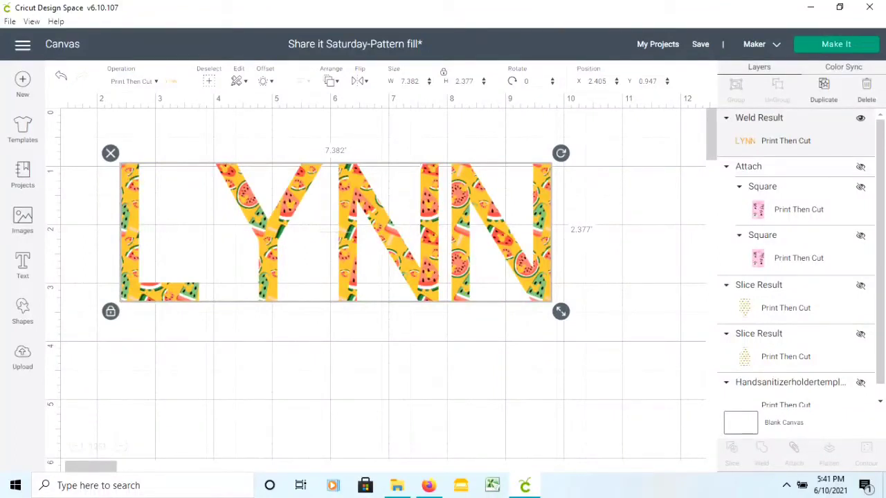
pyautogui.click(171, 81)
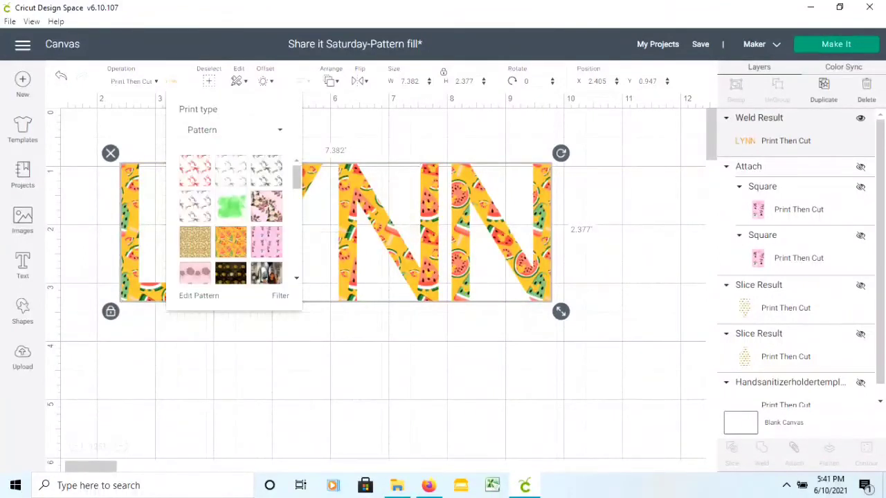
pyautogui.click(195, 171)
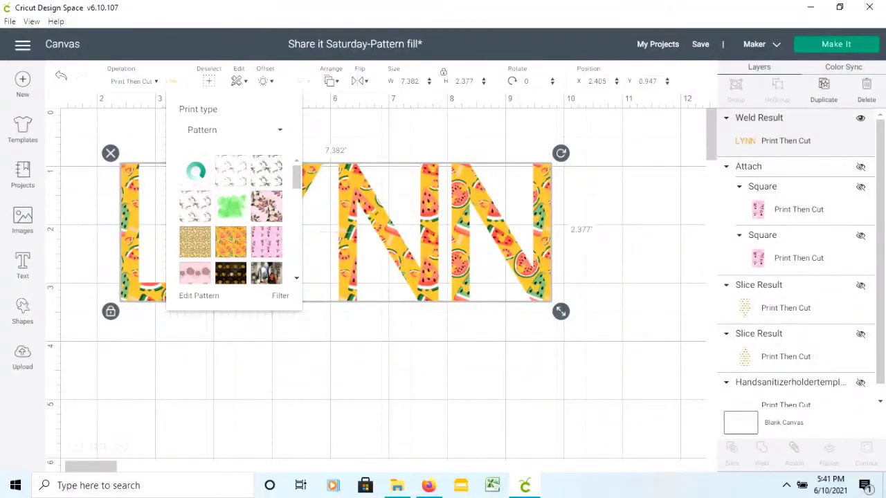
pyautogui.press('Escape')
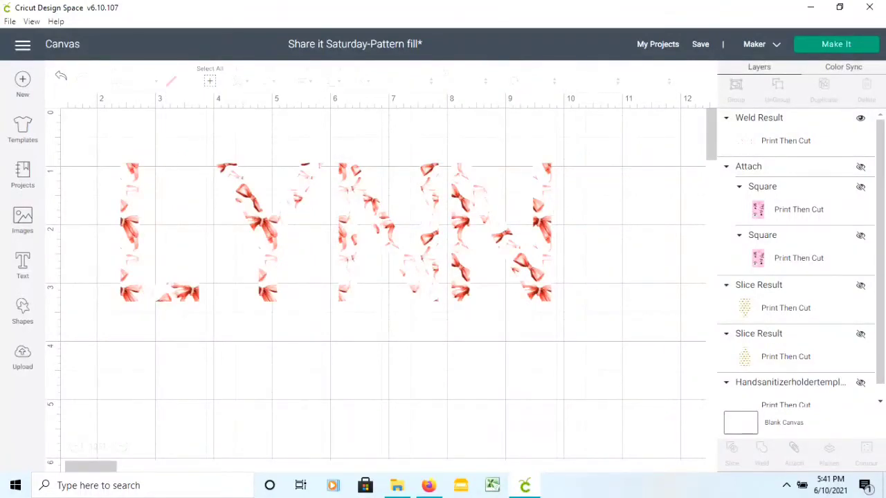
# Replace the name's bow pattern with the photo pattern showing people
pyautogui.click(263, 225)
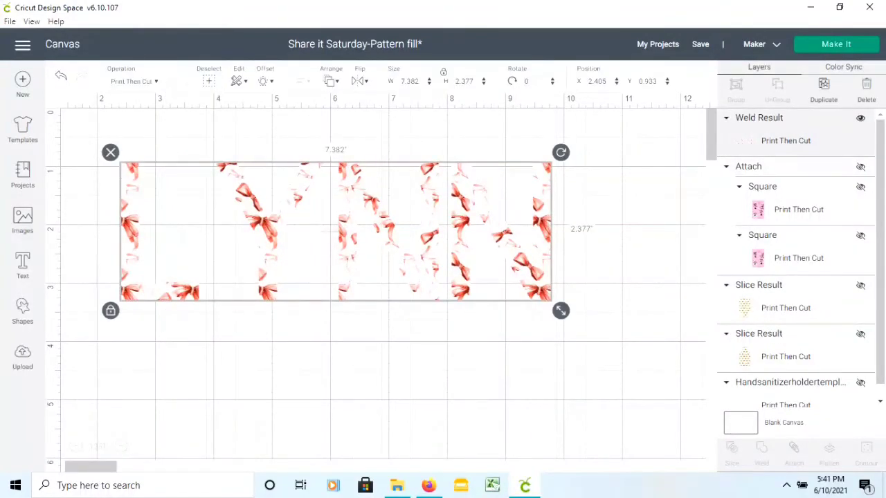
pyautogui.click(179, 81)
pyautogui.scroll(-4, 231, 218)
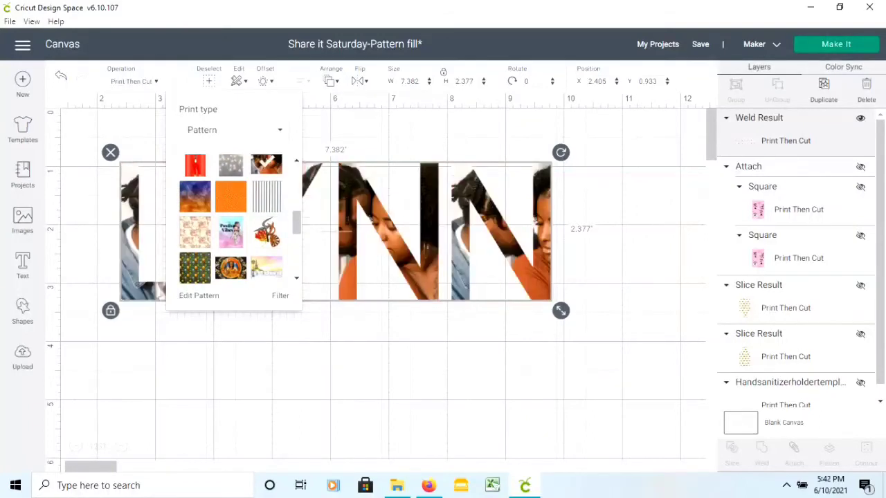
pyautogui.press('Escape')
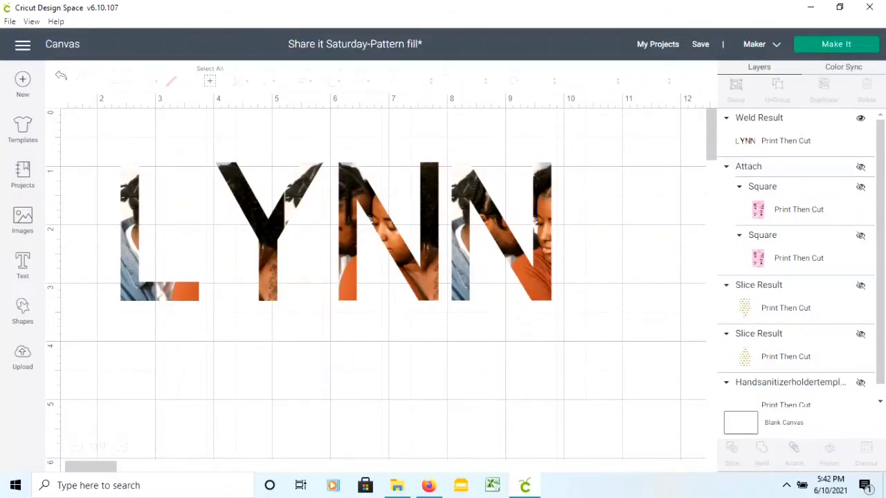
# Delete the photo-filled name and unhide the attached pink patterned squares
pyautogui.click(349, 232)
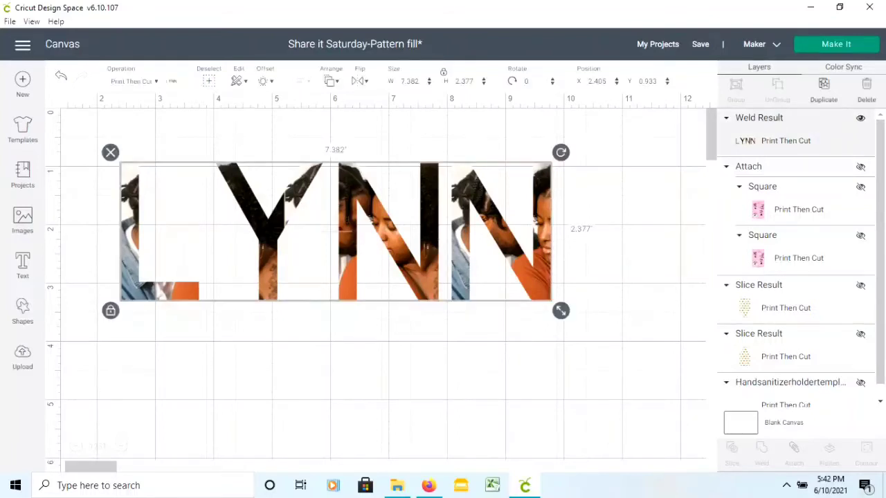
pyautogui.press('Delete')
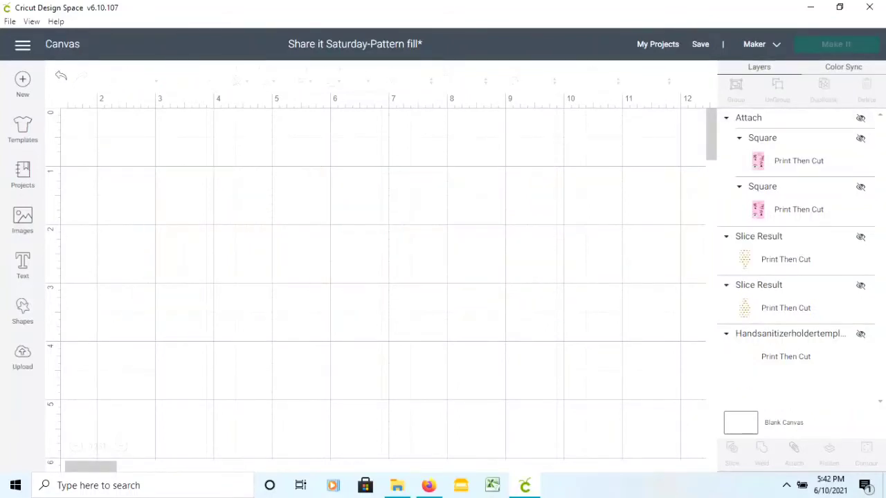
pyautogui.click(861, 138)
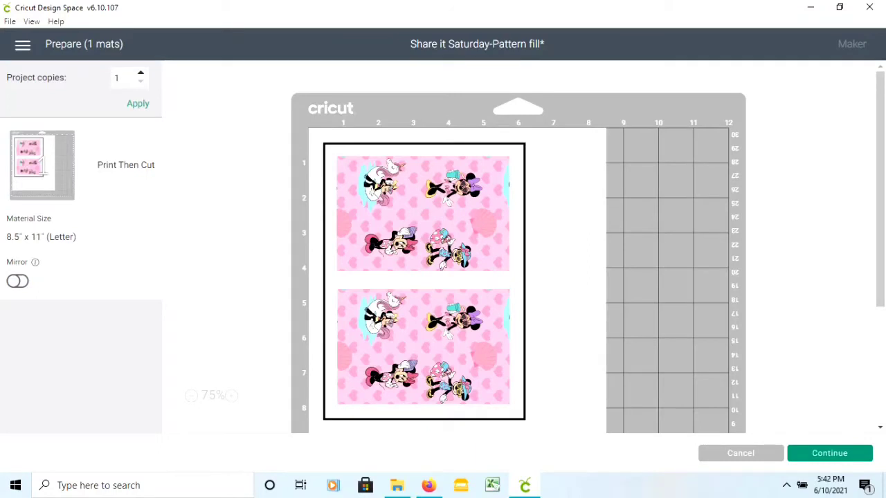
# Turn Mirror on for the squares' mat and set up printing with Use System Dialog on and Add Bleed off
pyautogui.click(18, 281)
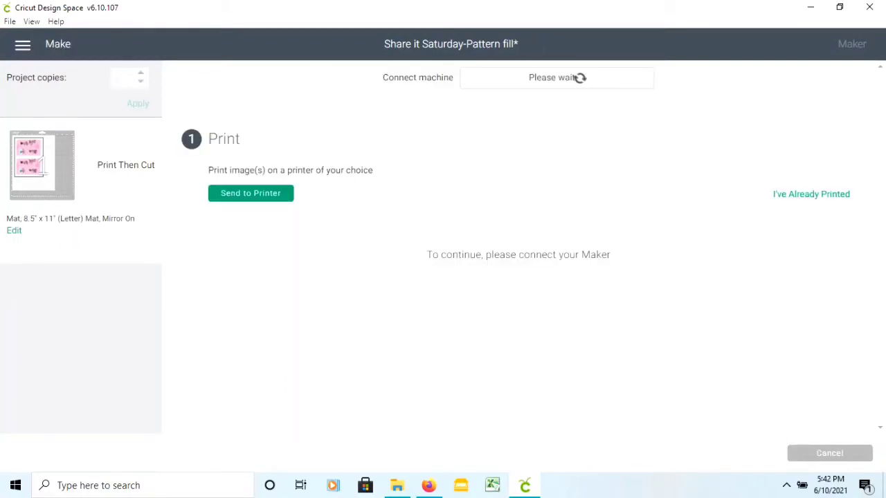
pyautogui.click(250, 194)
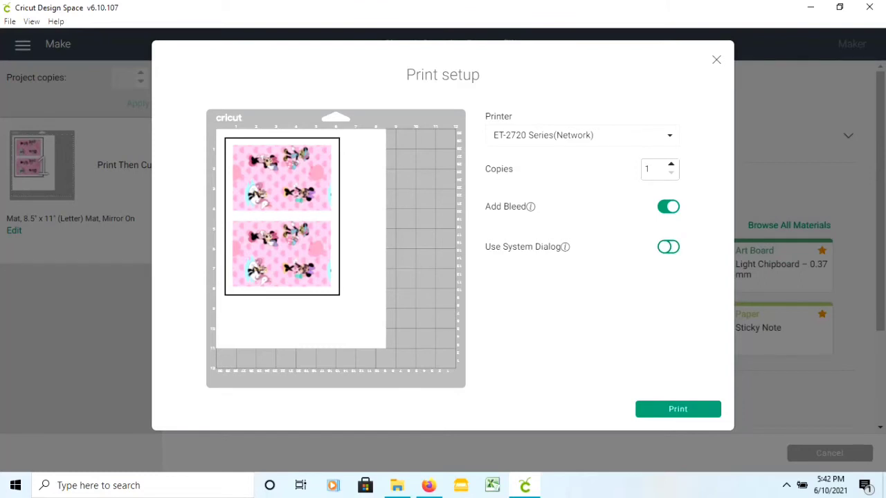
pyautogui.click(669, 247)
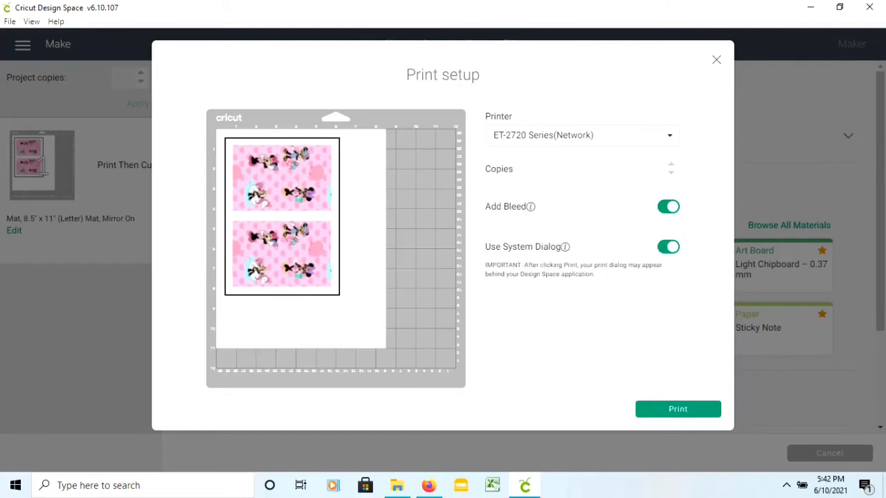
pyautogui.click(668, 207)
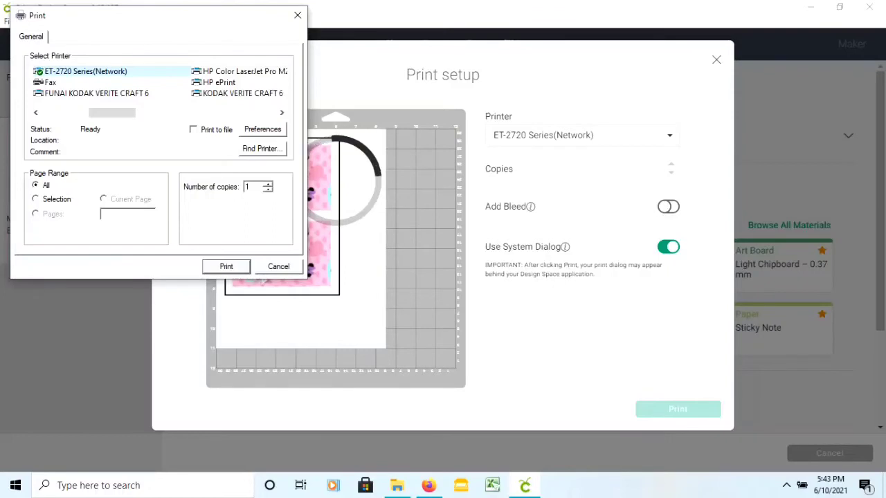
# Apply the printing preset "Normal Designs _Not Mirrored_Cricut" to the ET-2720 Series printer and set the orientation to Portrait
pyautogui.hotkey('alt', 'r')
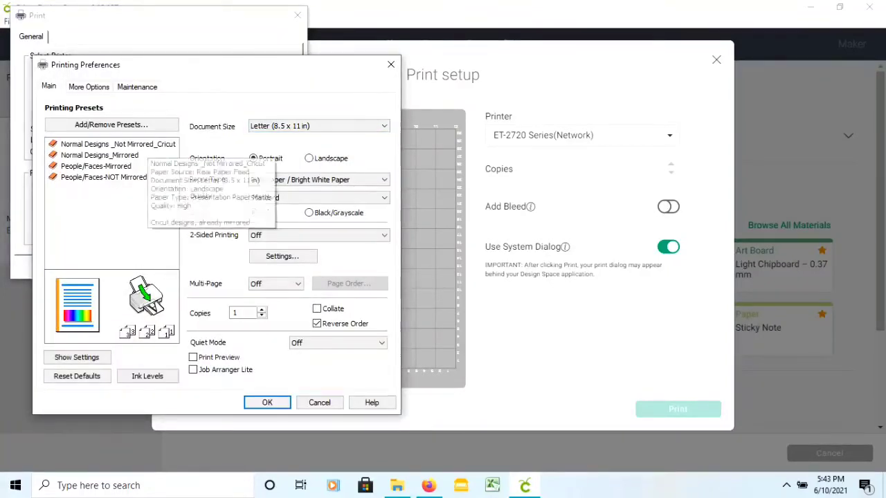
pyautogui.click(145, 144)
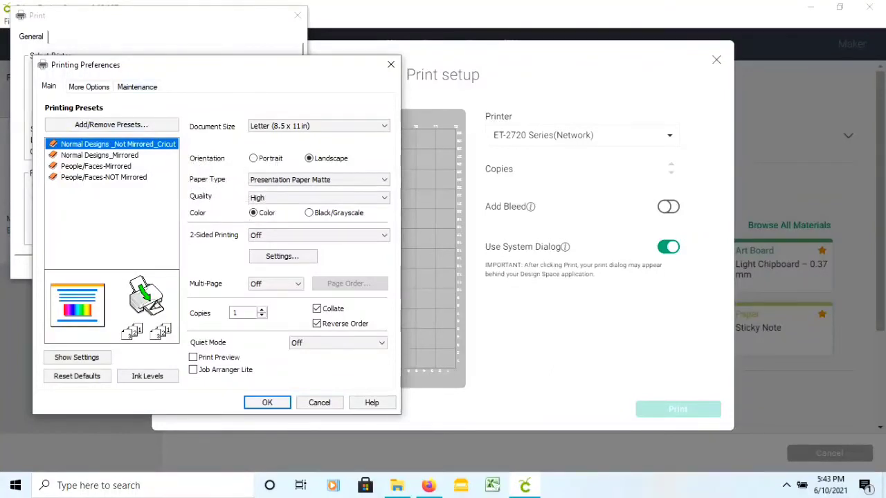
pyautogui.click(89, 87)
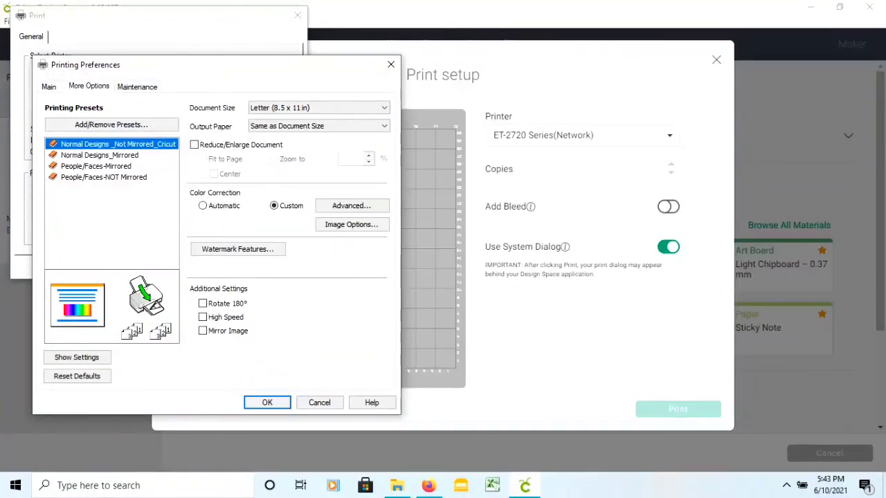
pyautogui.click(48, 87)
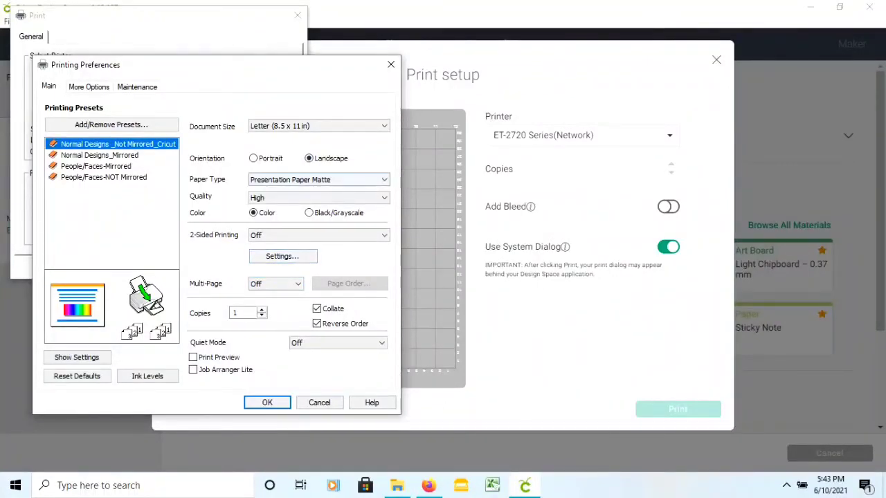
pyautogui.click(253, 158)
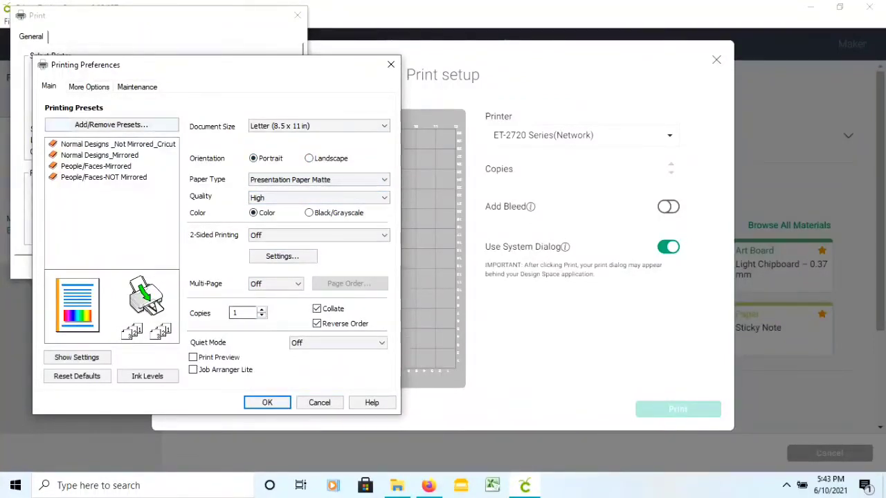
# Check that Mirror Image is off in the printer's additional settings, accept the preferences, and print the squares
pyautogui.click(88, 87)
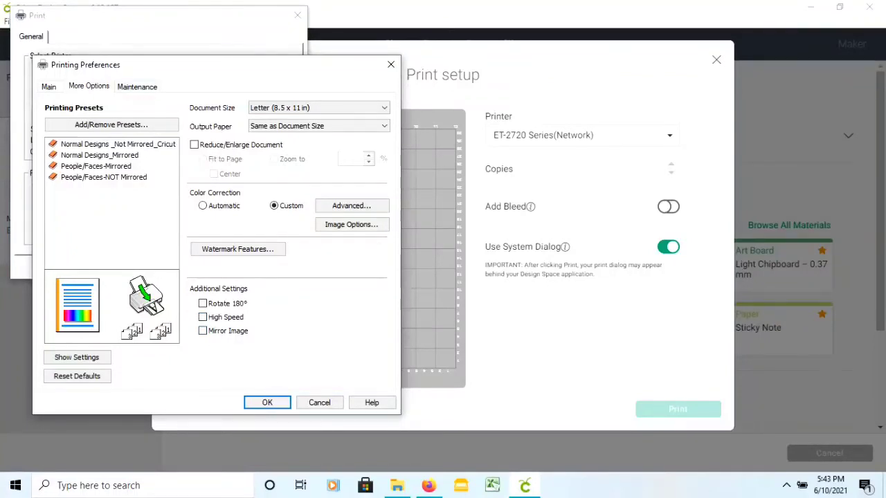
pyautogui.click(48, 87)
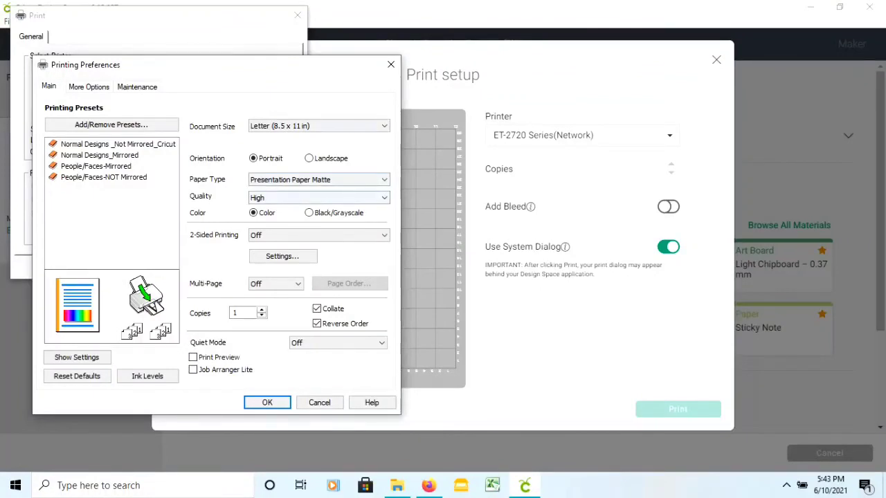
pyautogui.click(267, 402)
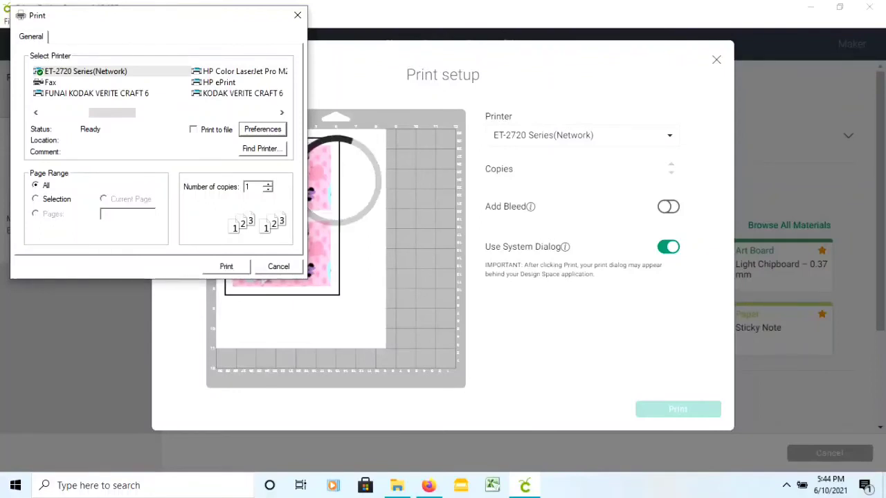
pyautogui.click(226, 266)
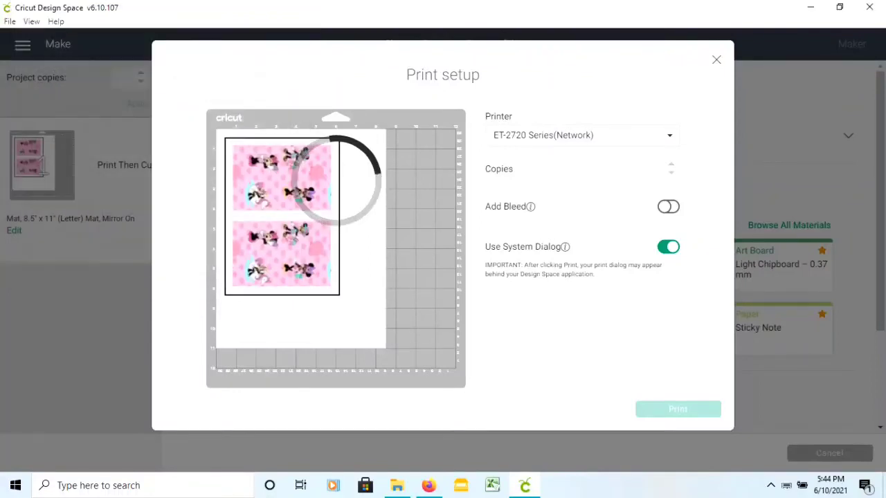